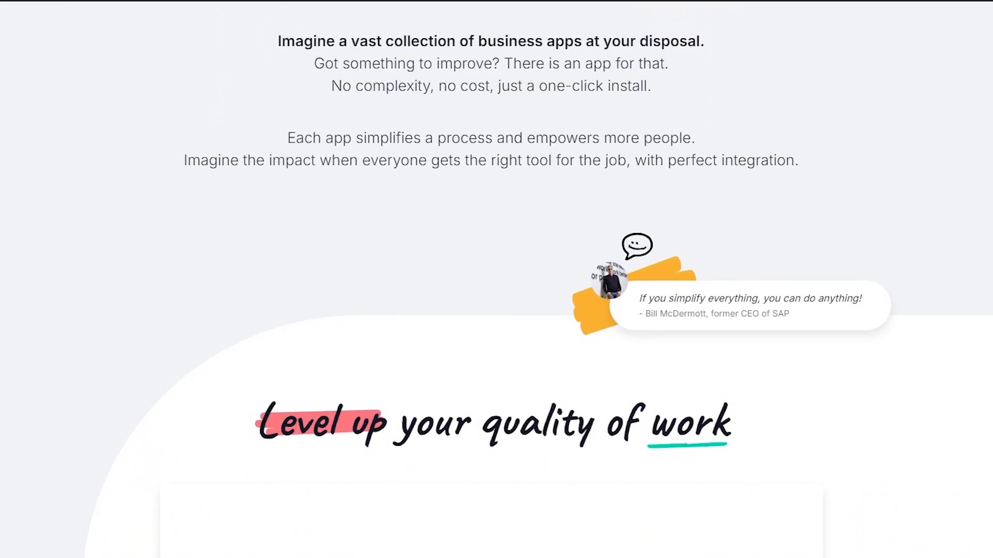
scroll(497, 279, down, 5)
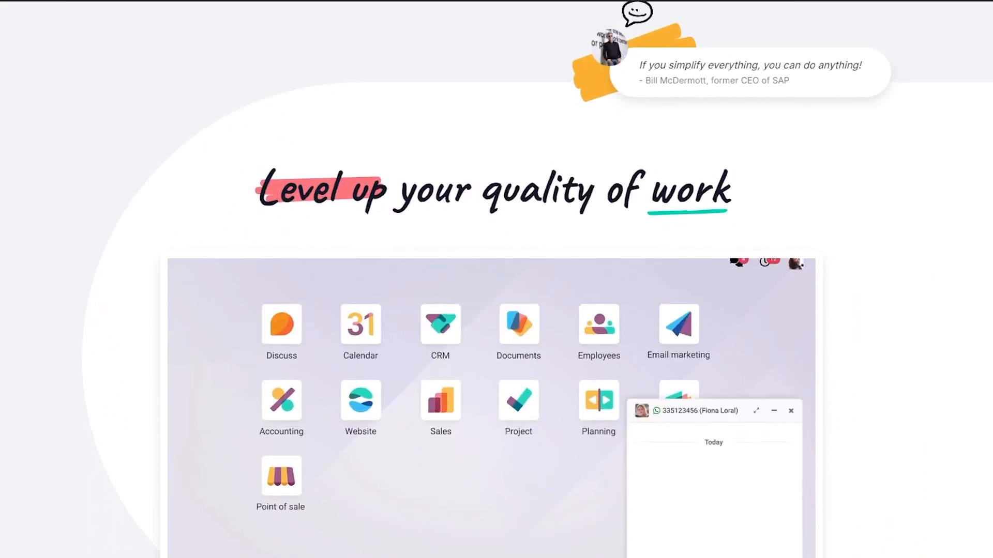
scroll(496, 279, down, 2)
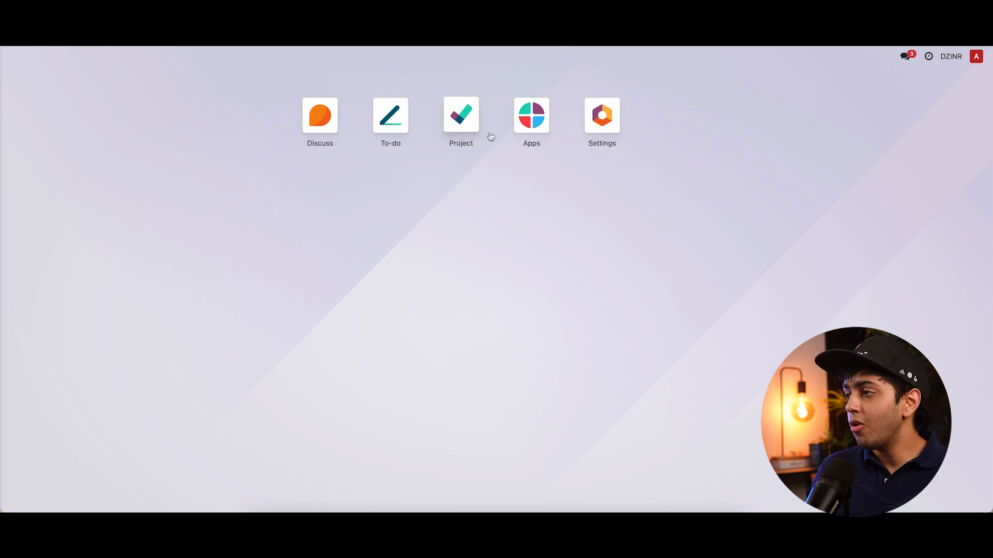
- Open the Project app and create a new project named Stanley Re-design
click(462, 124)
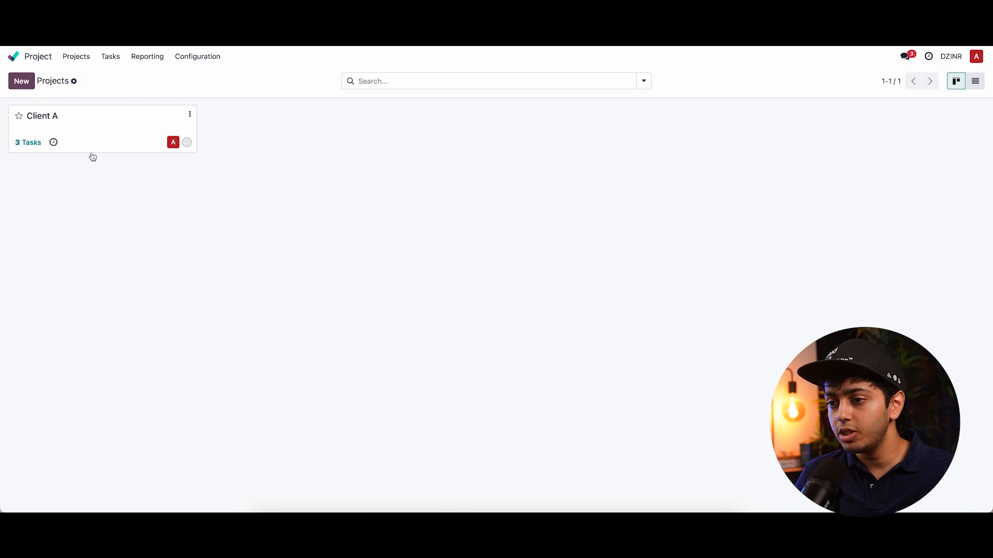
click(21, 82)
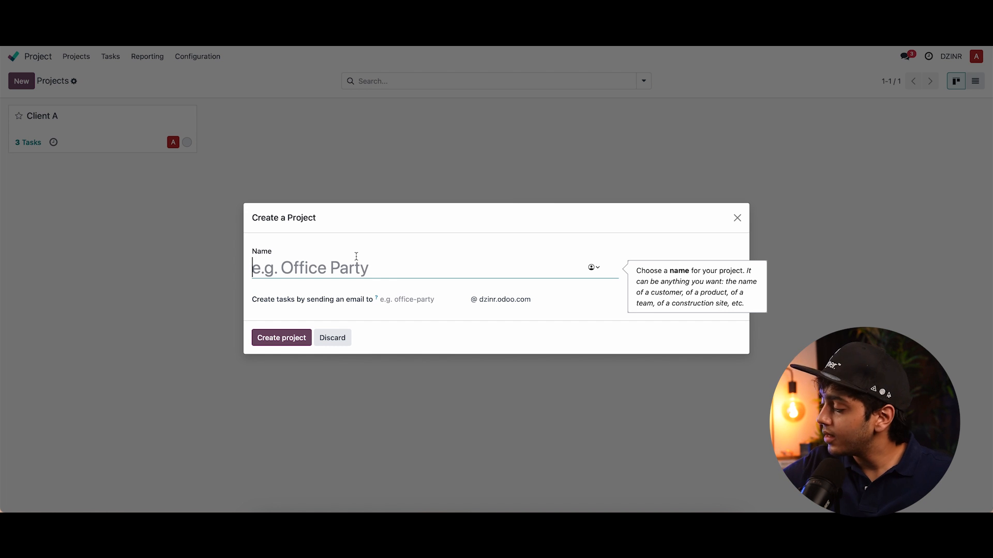
text(Sta)
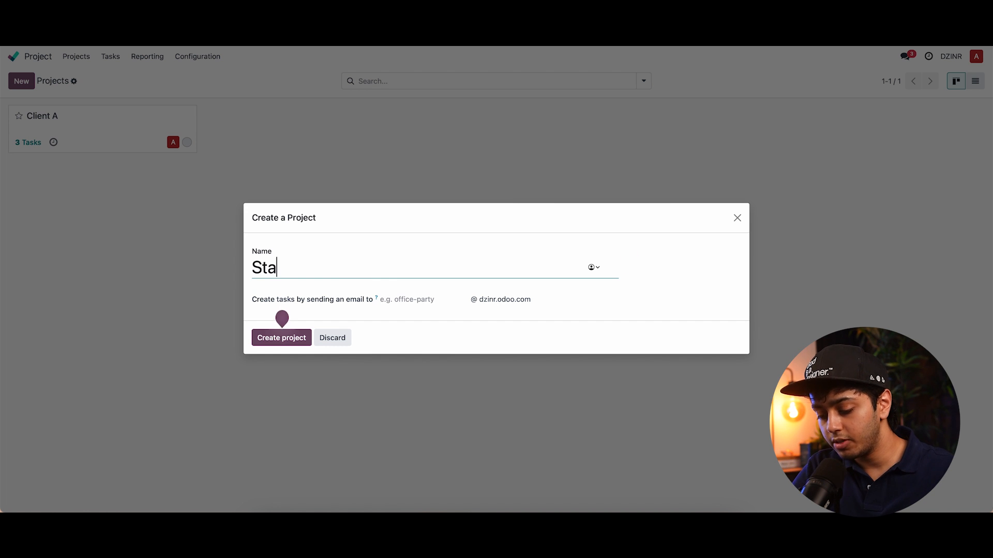
text(nley Re-design)
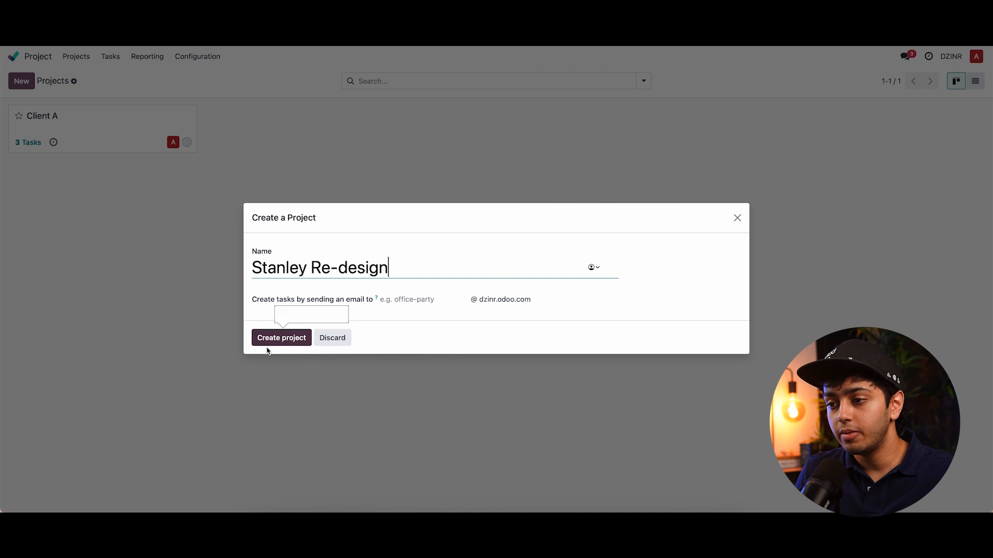
click(394, 298)
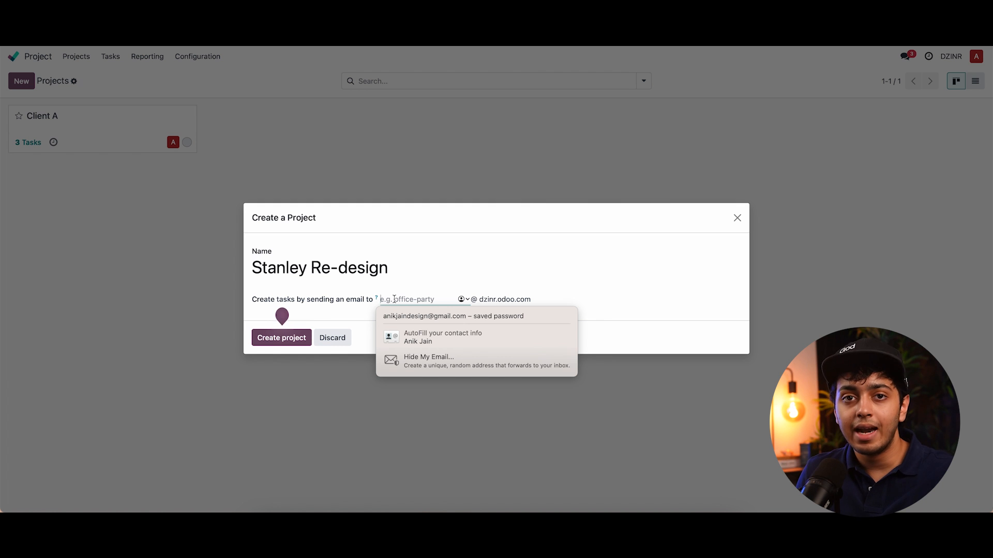
click(470, 213)
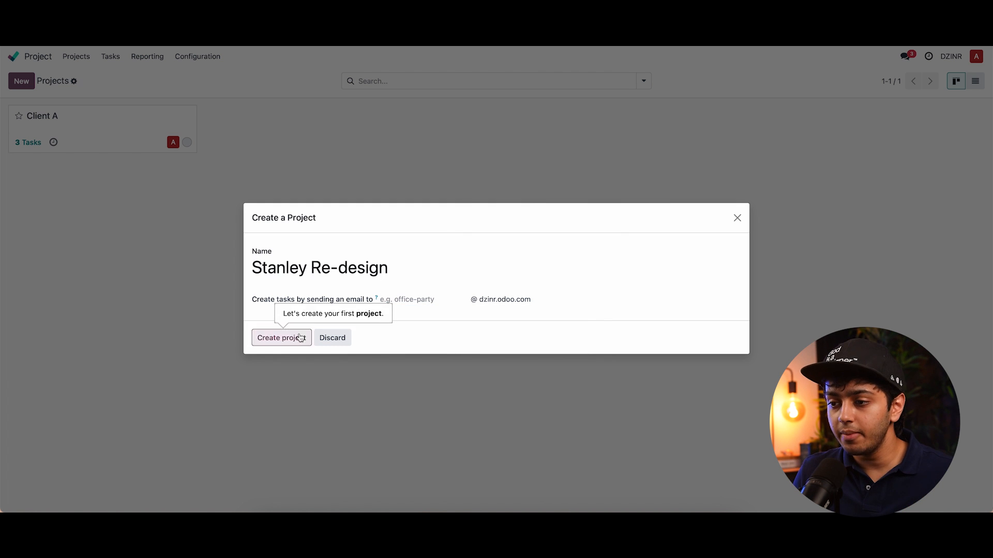
click(300, 338)
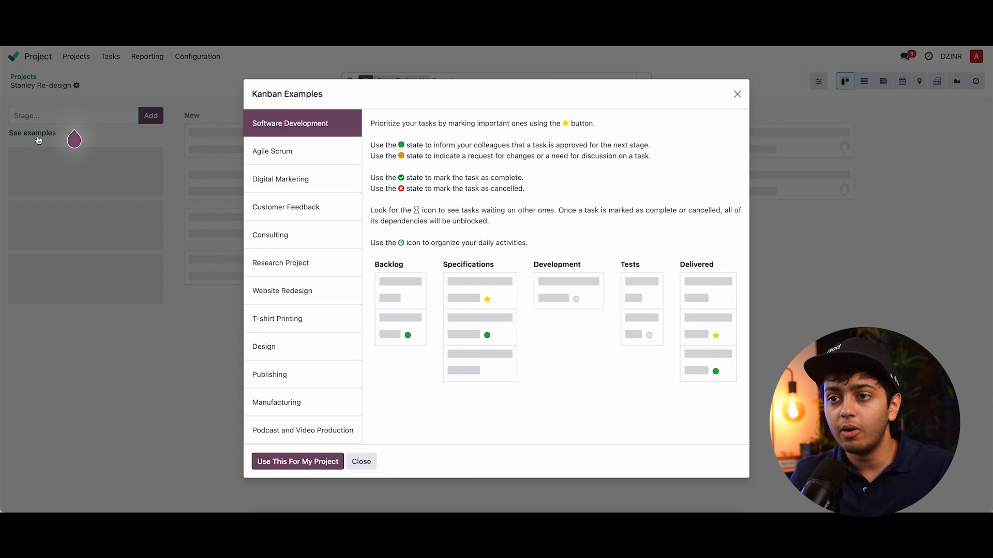
- Apply the Design kanban example stages to the project from the examples list
click(36, 135)
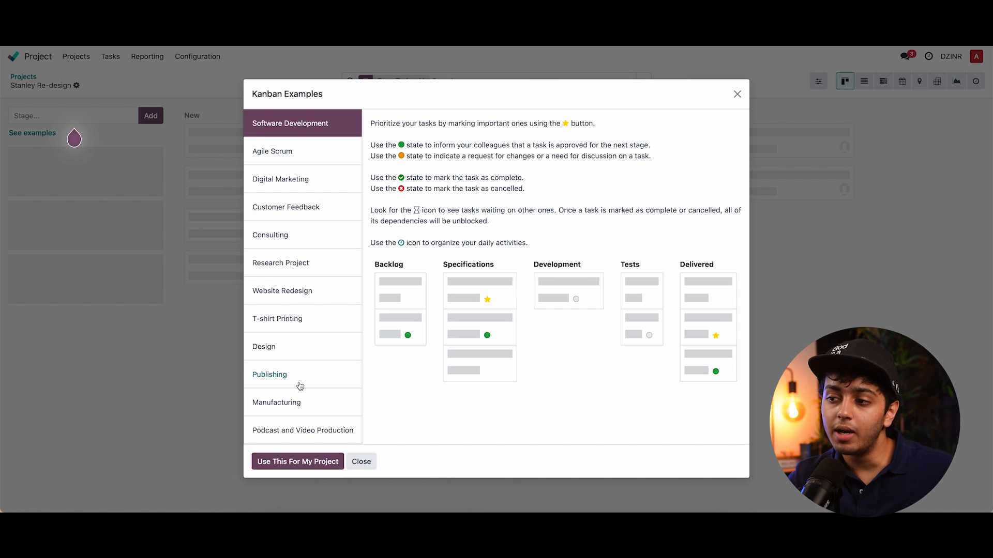
click(295, 346)
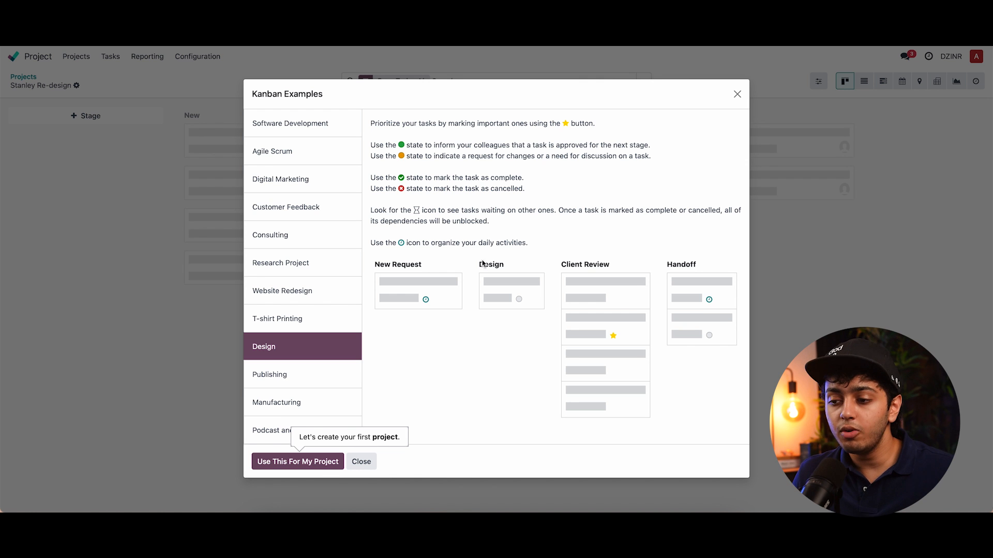
click(305, 466)
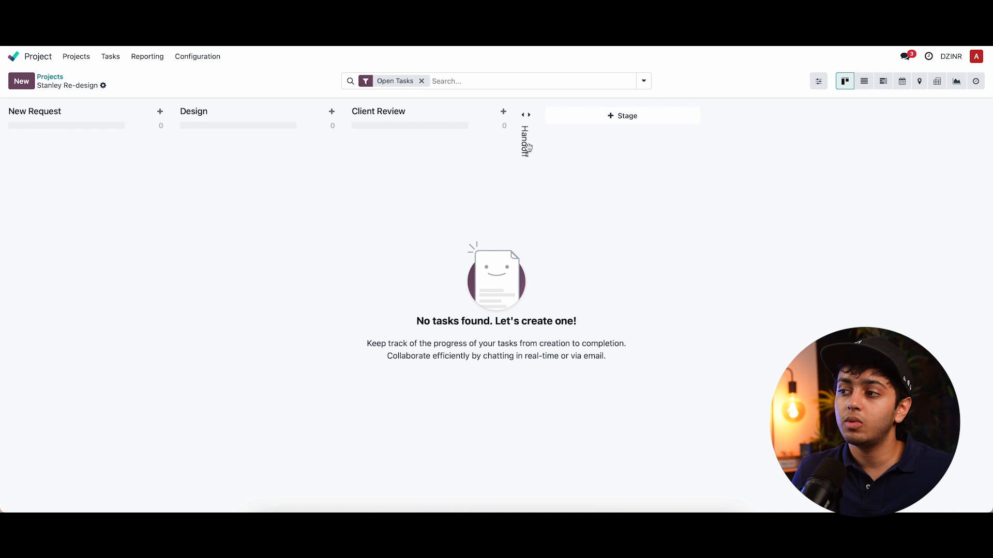
- Unfold the Handoff stage column and fold it back again
click(527, 147)
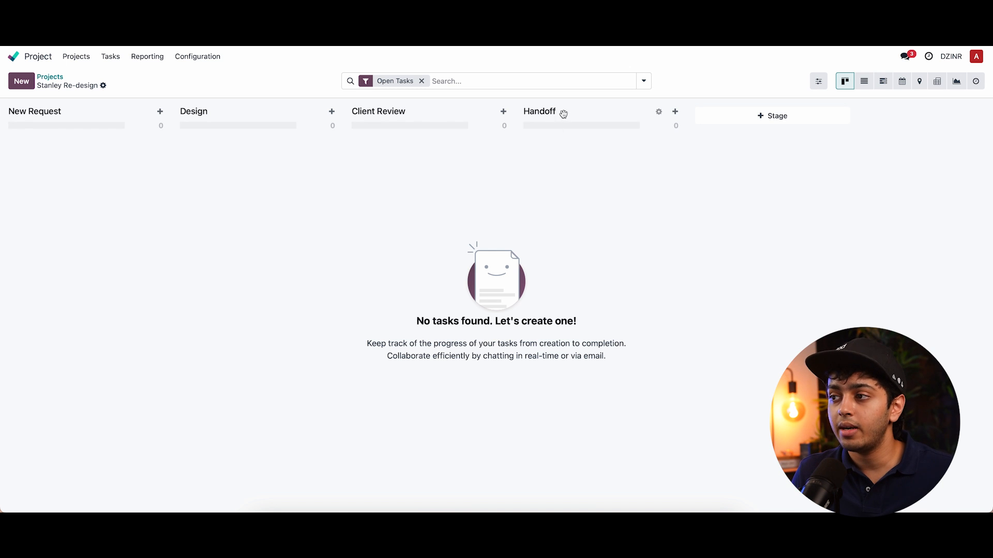
click(658, 112)
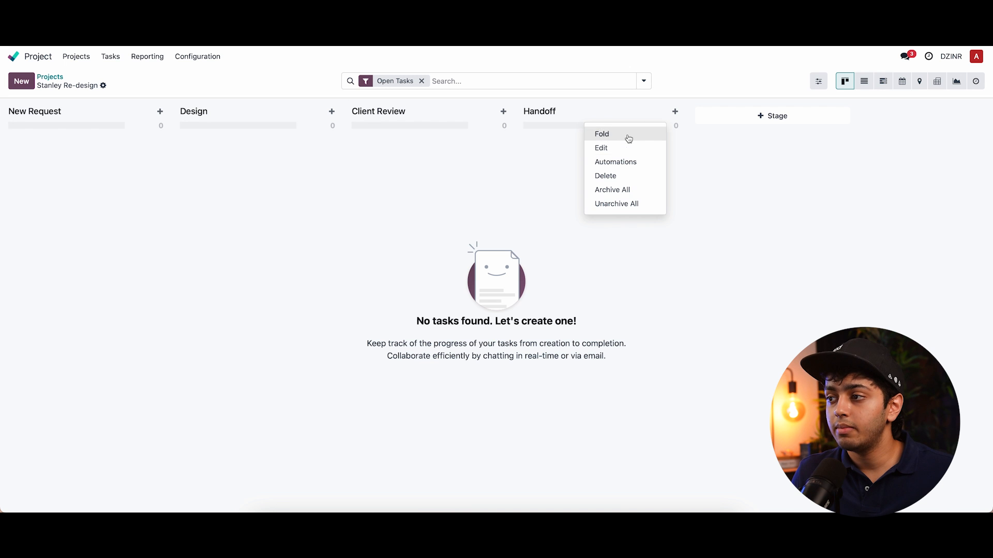
click(594, 132)
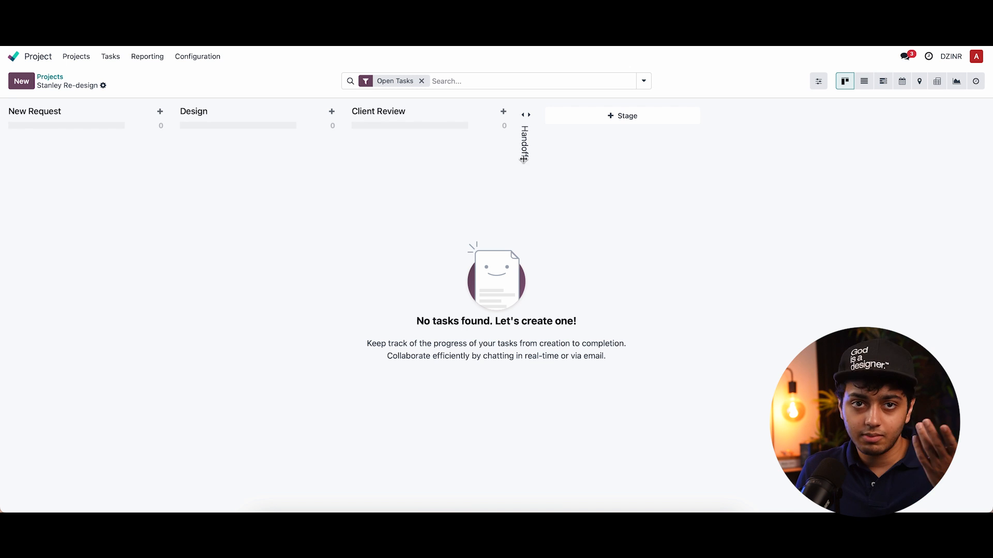
click(523, 158)
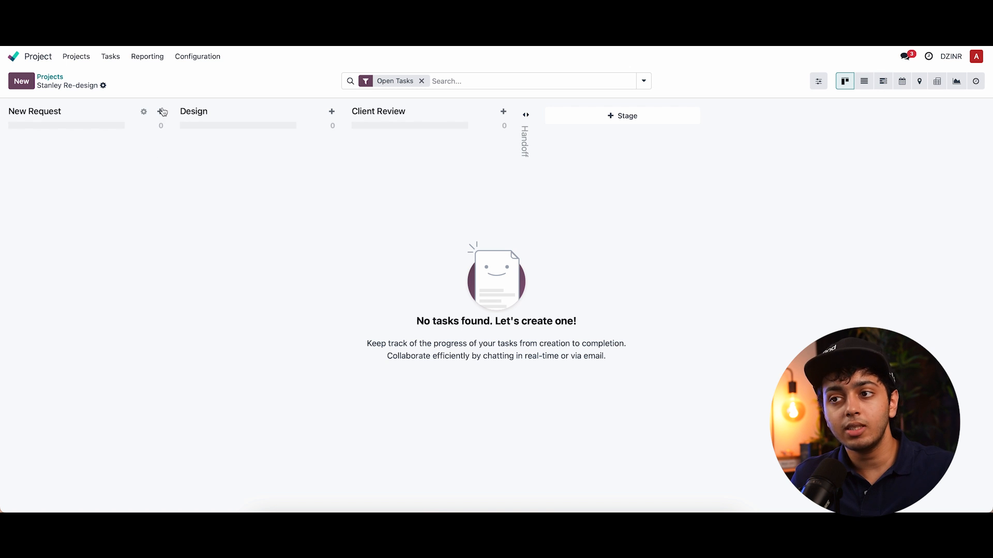
- Add a task titled Reseacrh to the New Request stage
click(161, 111)
text(research)
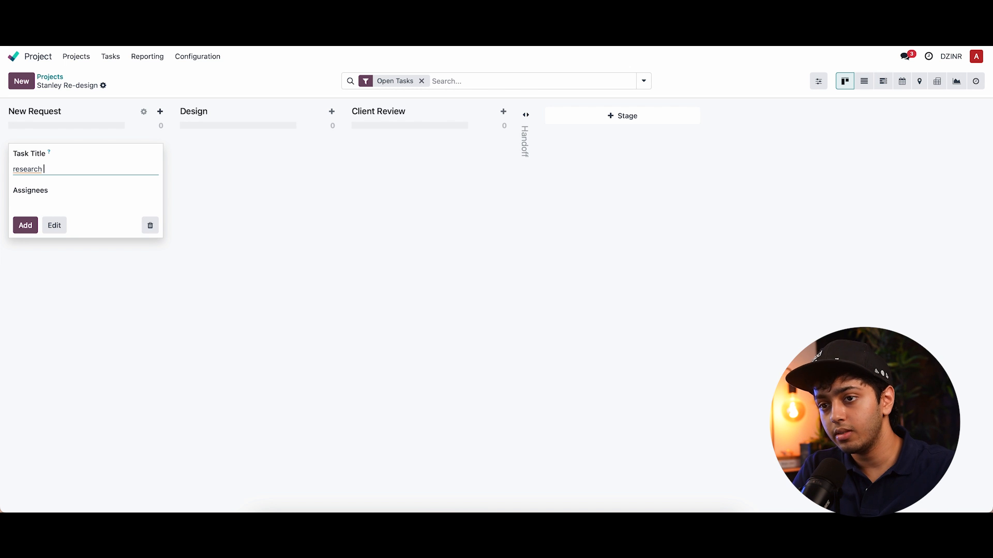
key(ctrl+a)
key(BackSpace)
text(re)
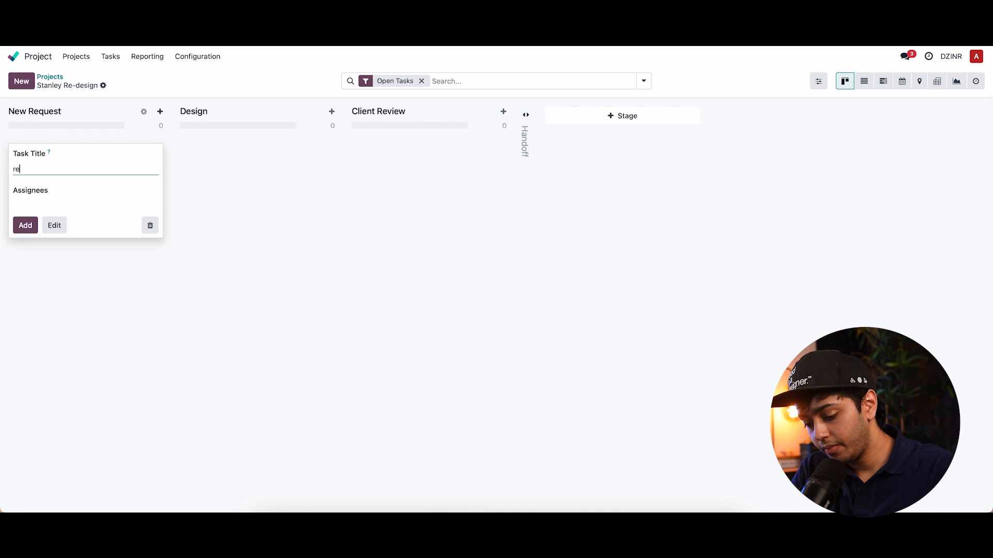
text(seacrh)
key(Return)
- Add tasks titled Moodboard and Logo Design to the New Request stage
text(M)
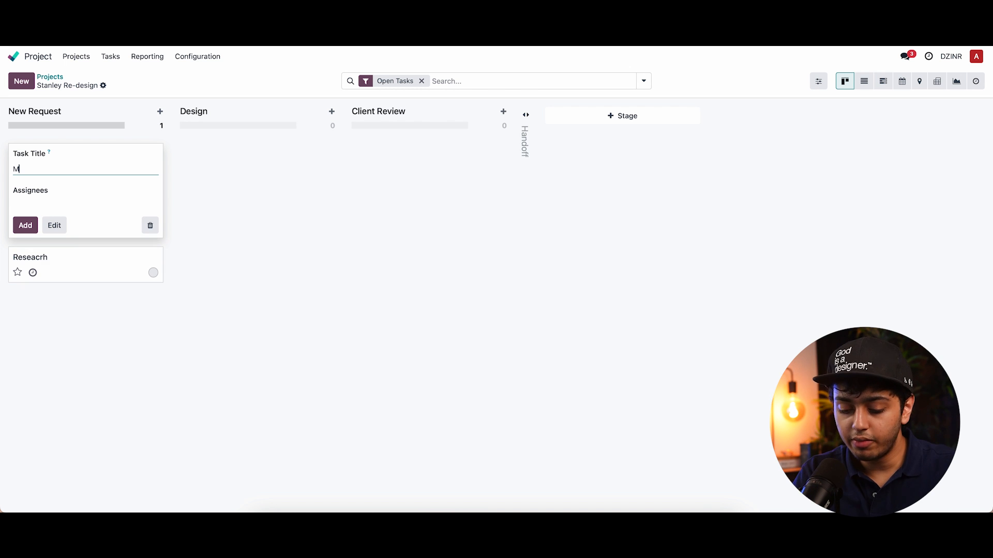
text(oodboard)
key(Return)
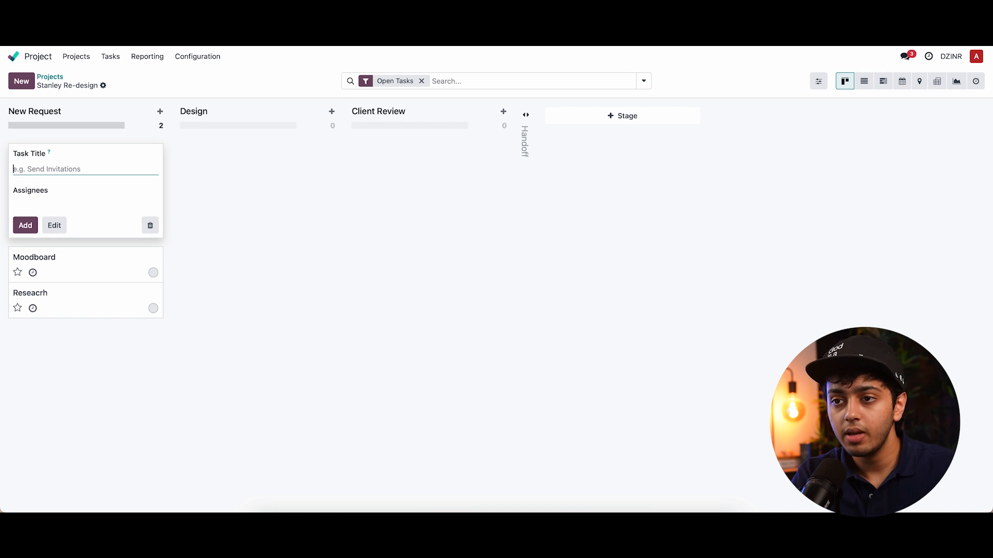
text(Logo D)
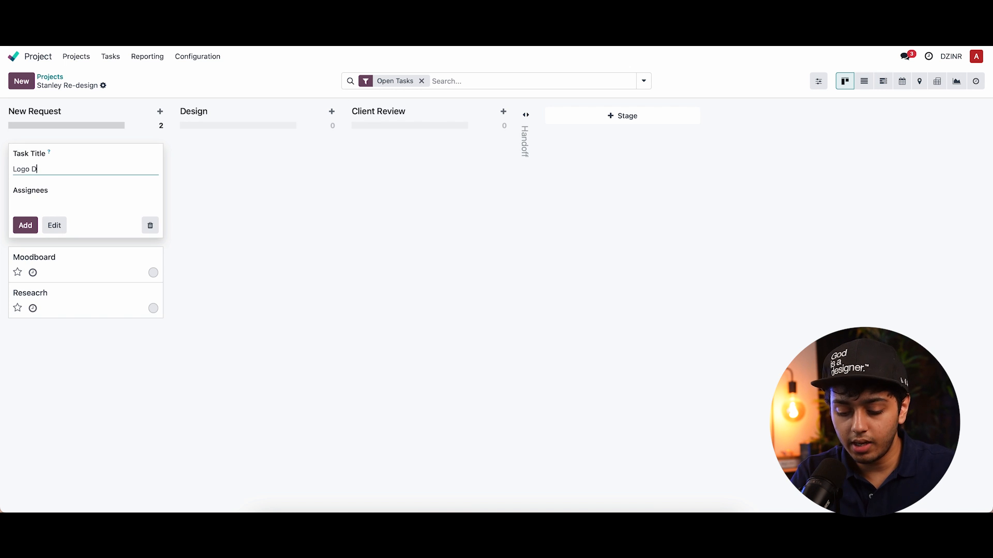
text(esign)
key(Return)
- Add a task titled Logo Presention to the New Request stage
text(Logo Presentions)
key(BackSpace)
key(Return)
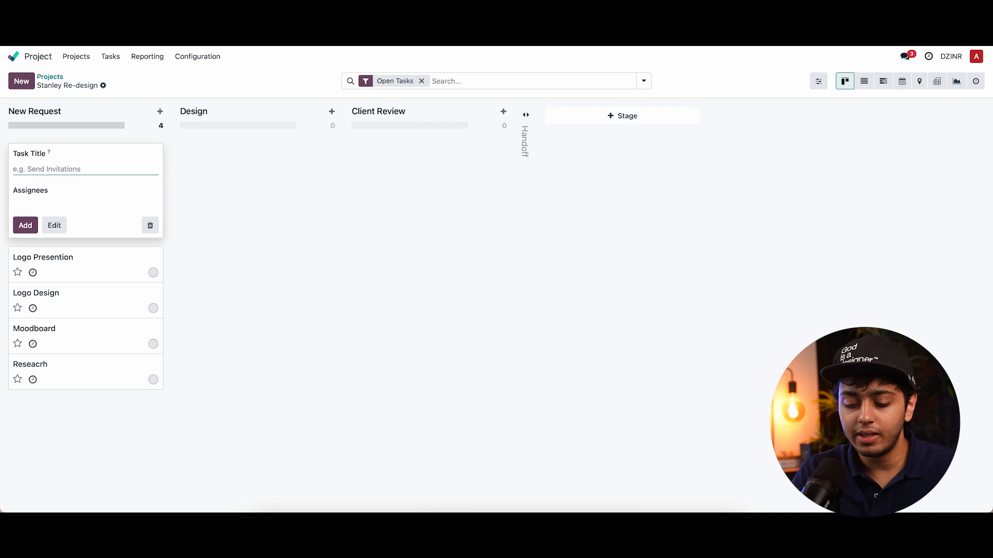
- Add a task titled Feedback/ Changes to the New Request stage
text(Feedback)
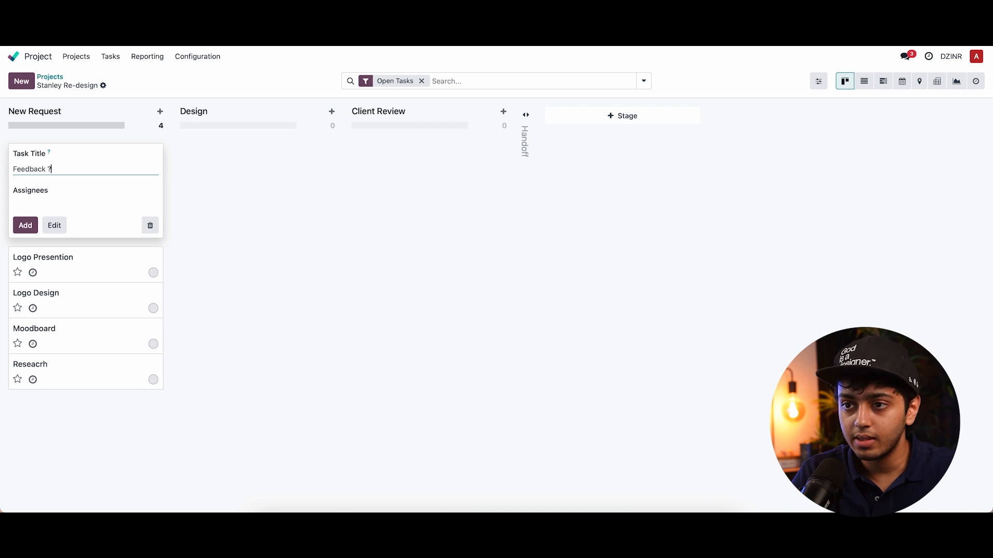
text(/ Change)
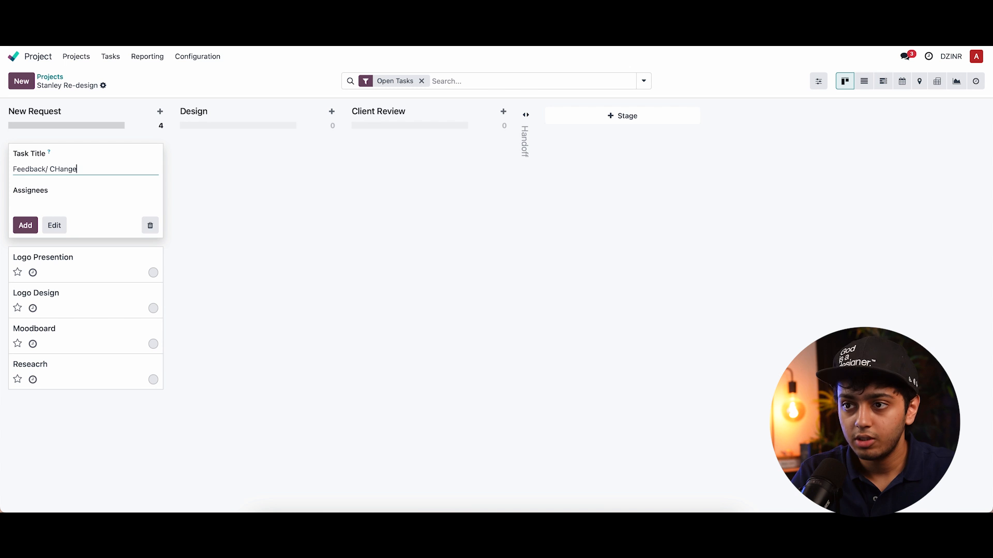
key(BackSpace)
key(BackSpace)
key(BackSpace)
key(BackSpace)
key(BackSpace)
text(haegs)
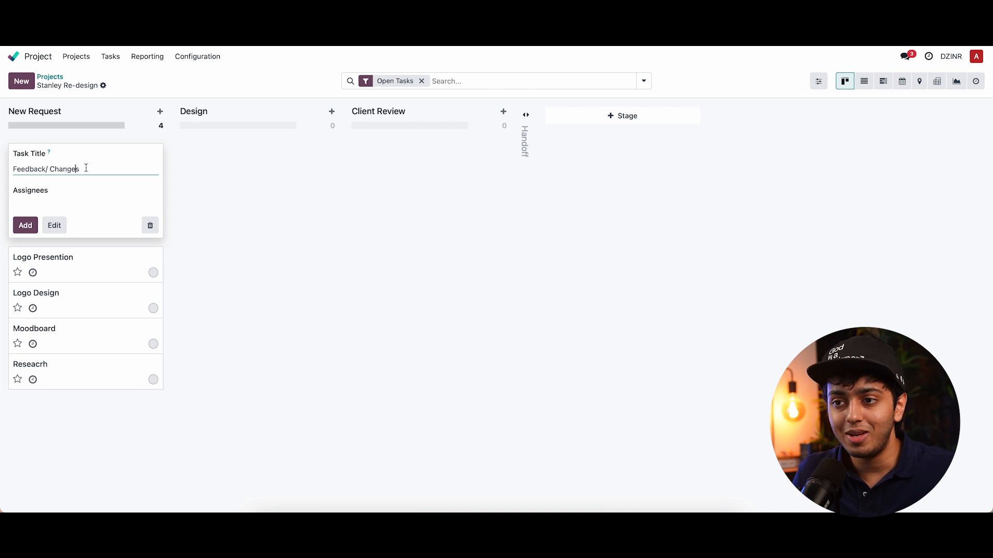
key(Return)
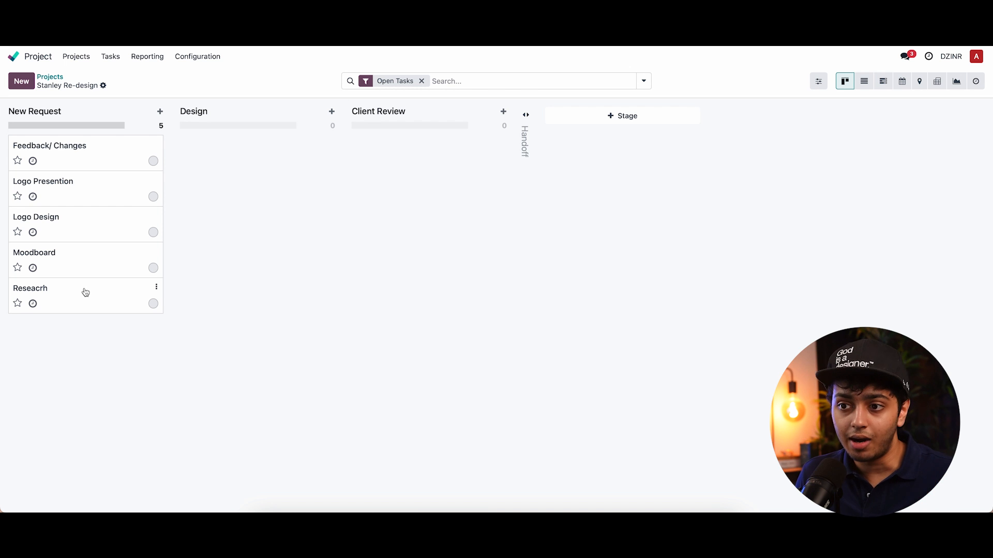
- Move tasks into the Design stage and back to New Request
drag(70, 300, 236, 141)
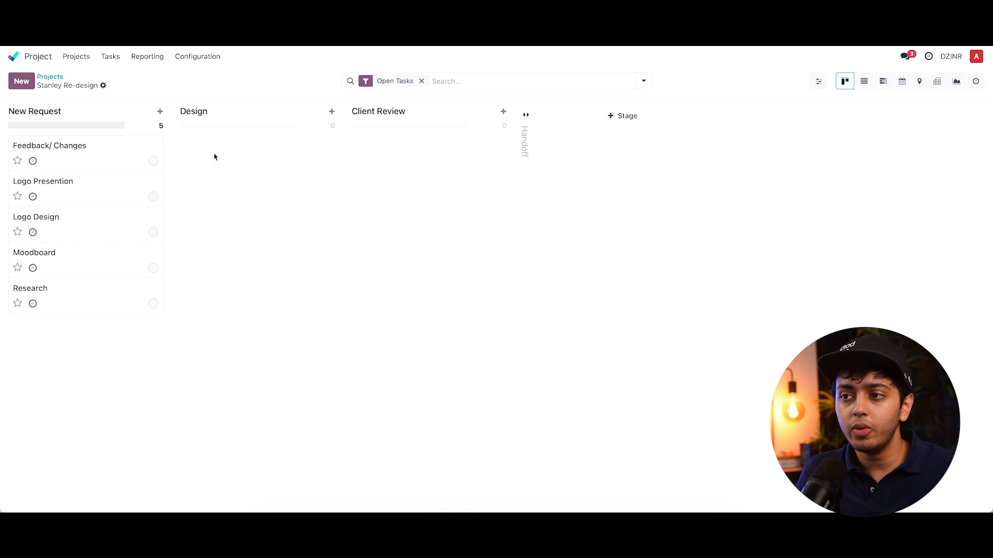
drag(93, 150, 233, 155)
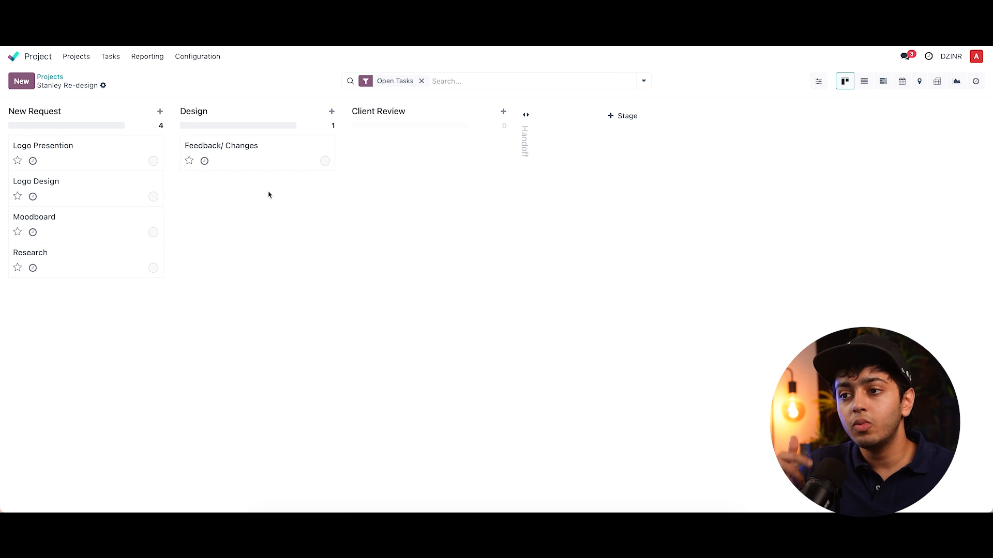
drag(246, 162, 119, 153)
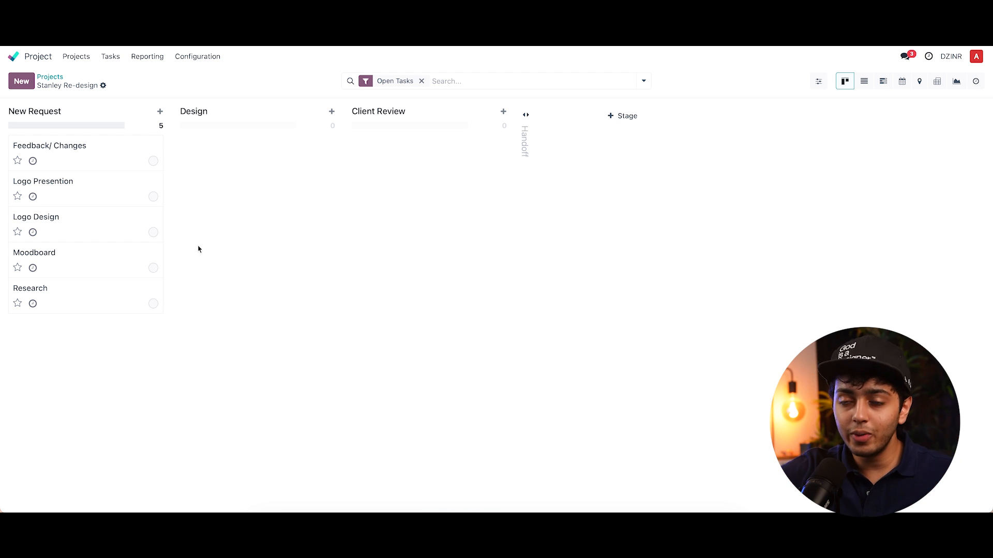
- Open the Research task and assign it to a team member
click(73, 297)
click(71, 183)
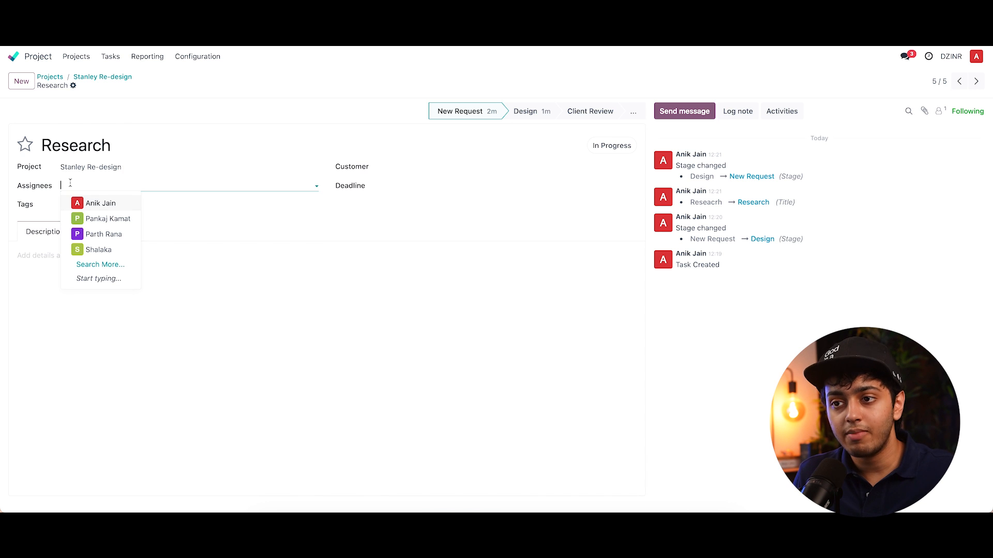
click(114, 220)
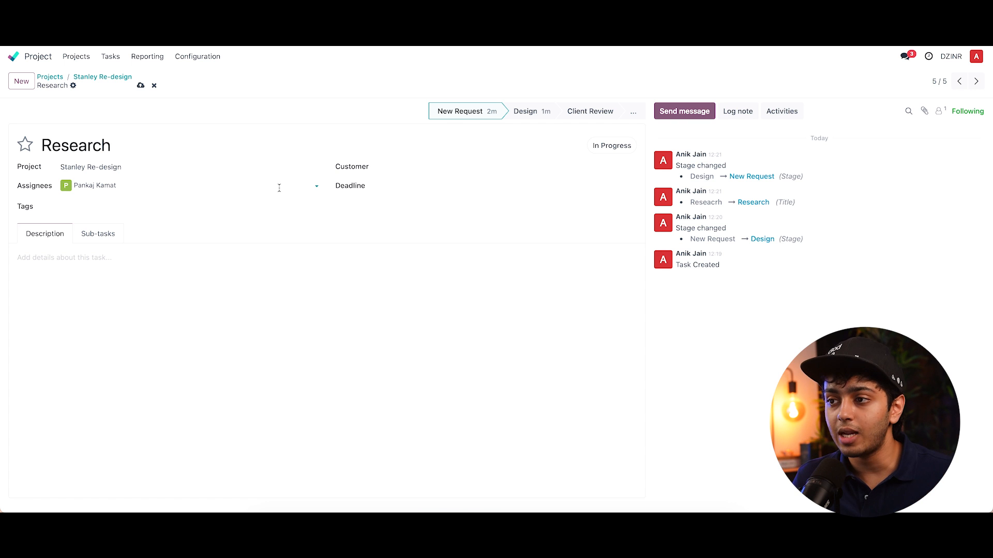
- Set the Research task's planned date from 03/12/2024 12:00:00 to 03/12/2024 13:00:00
click(409, 167)
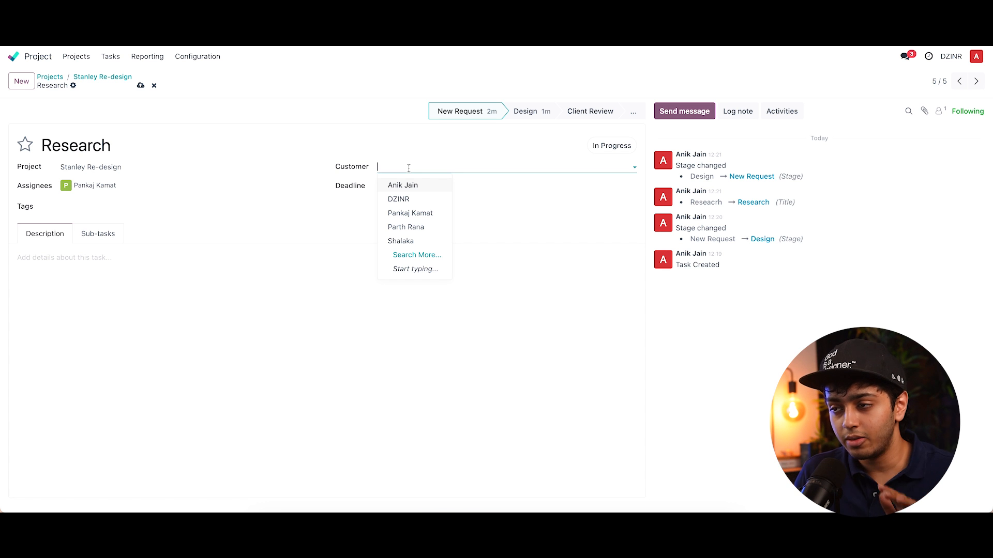
click(480, 191)
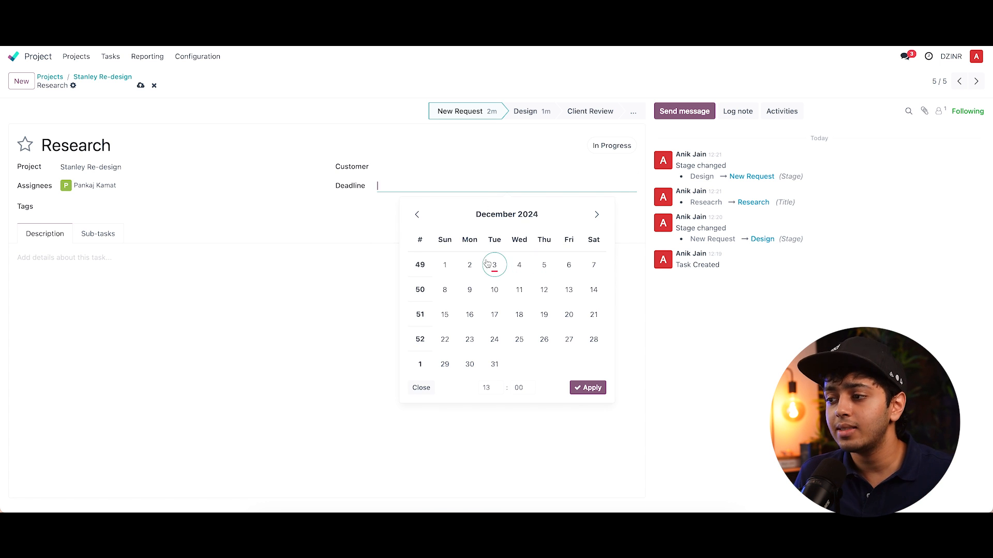
click(567, 270)
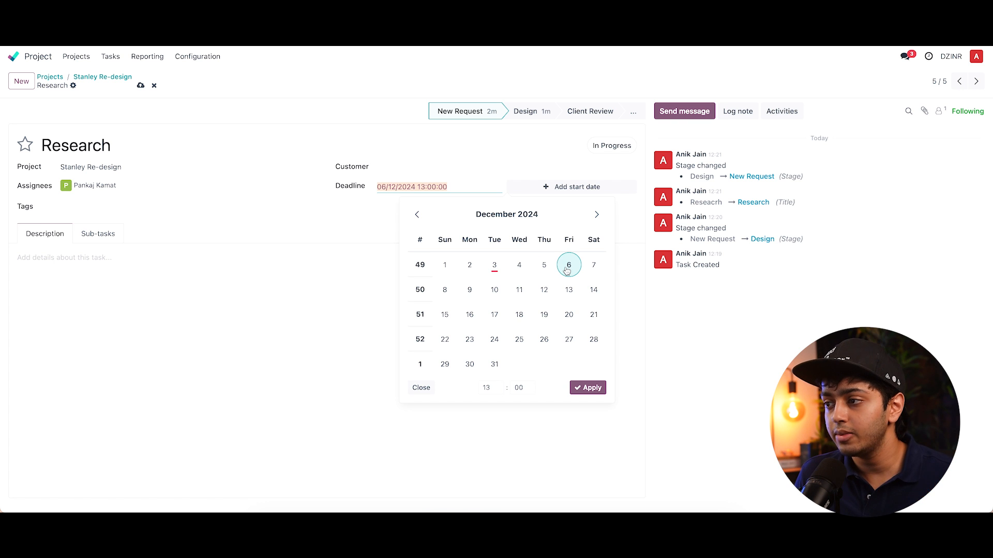
click(572, 187)
click(392, 263)
click(655, 389)
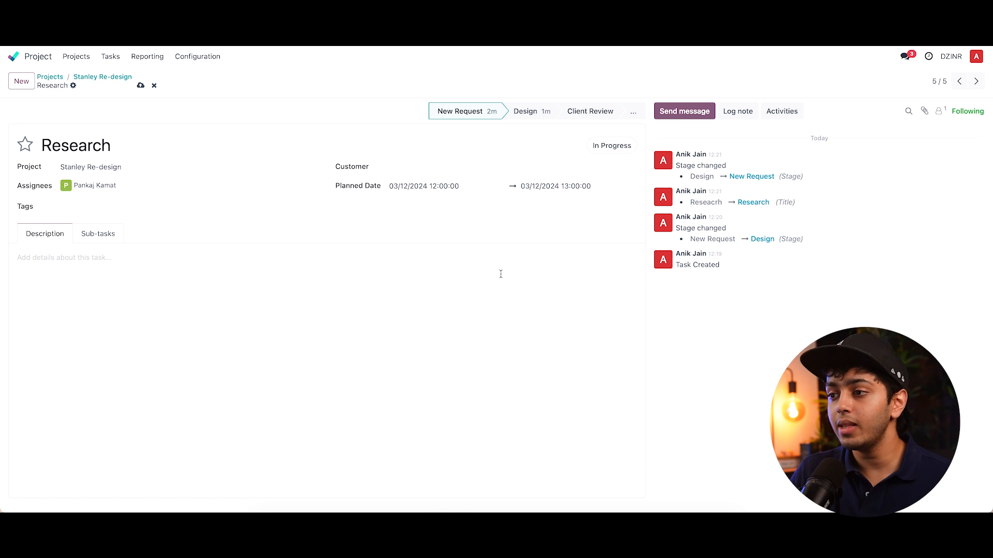
- Set the Research task's planned end date to 06/12/2024, keeping 13:00
click(529, 187)
click(471, 264)
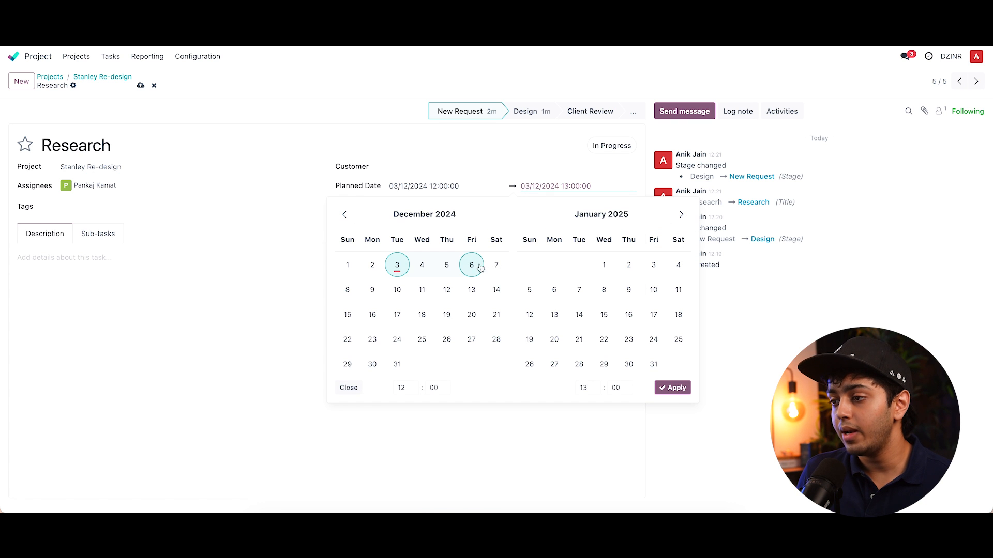
click(672, 387)
click(490, 315)
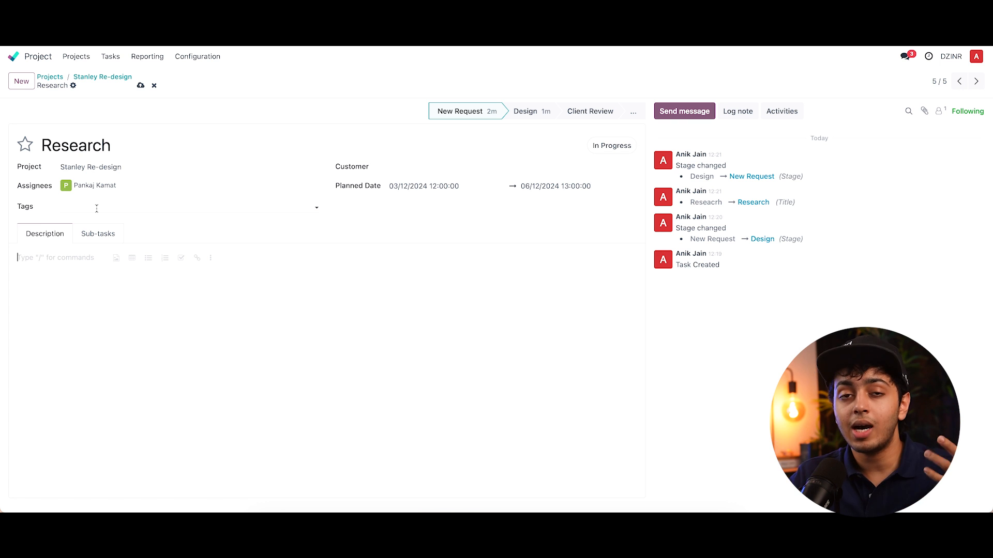
- Tag the Research task with a new research tag and return to the project board
click(96, 208)
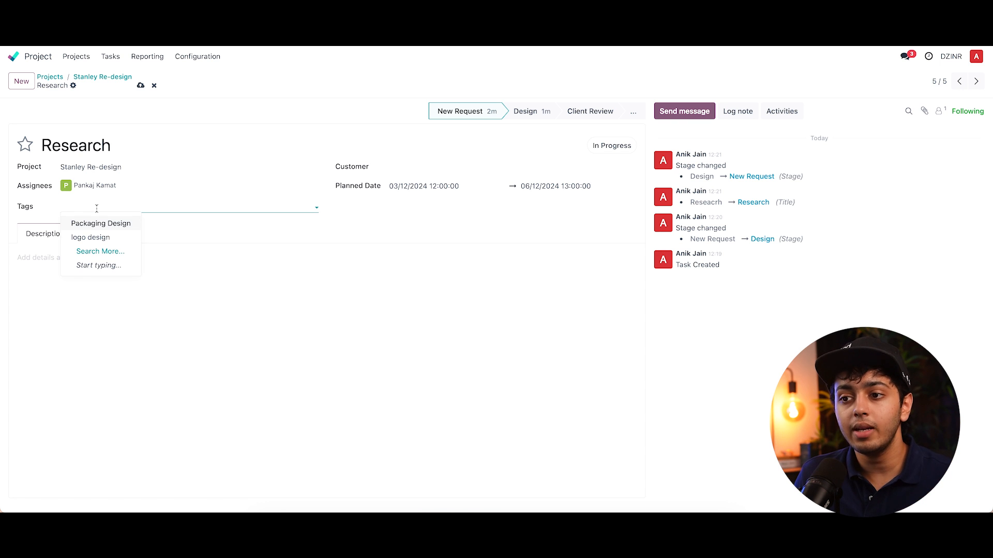
text(research)
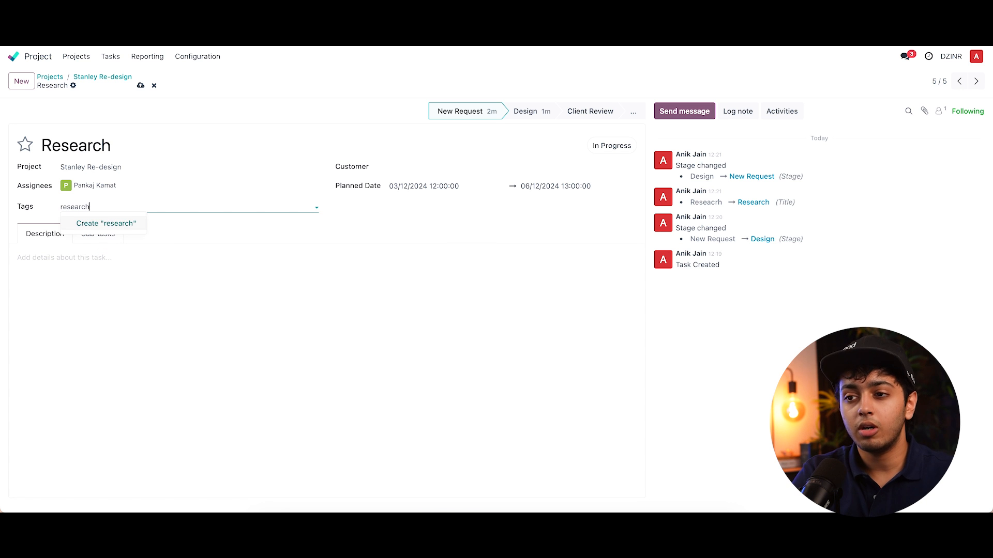
key(Return)
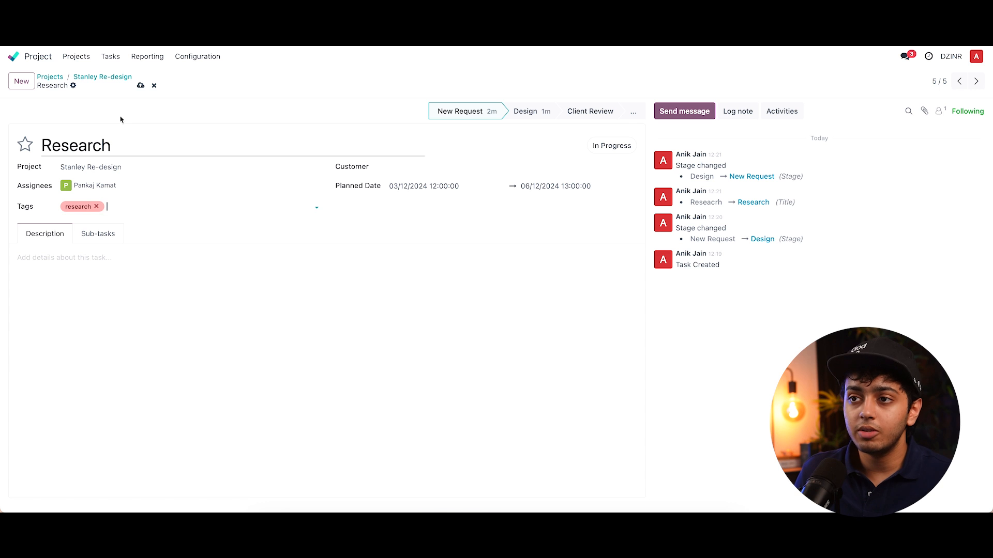
click(96, 80)
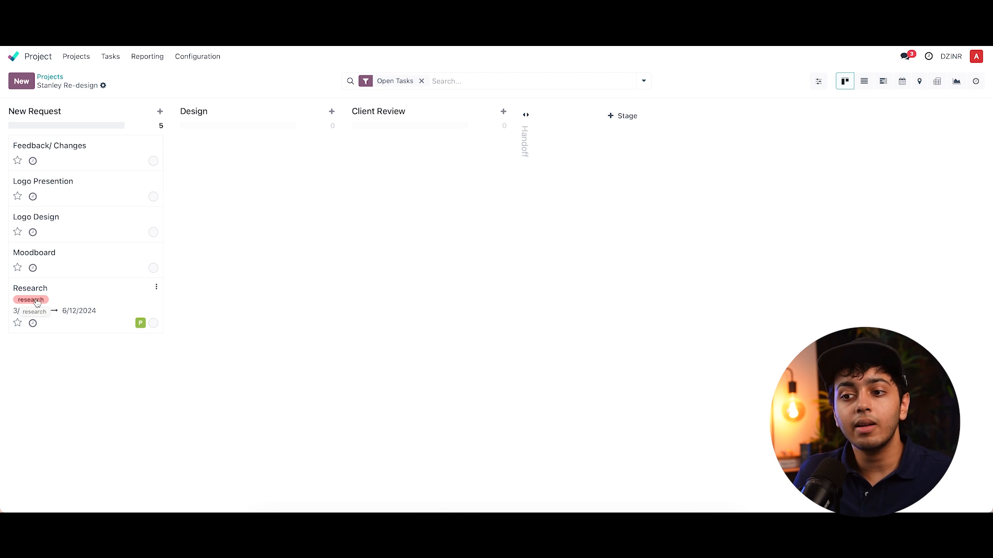
- Replace the Research task's tag with a new high tag and go back to the board
click(84, 302)
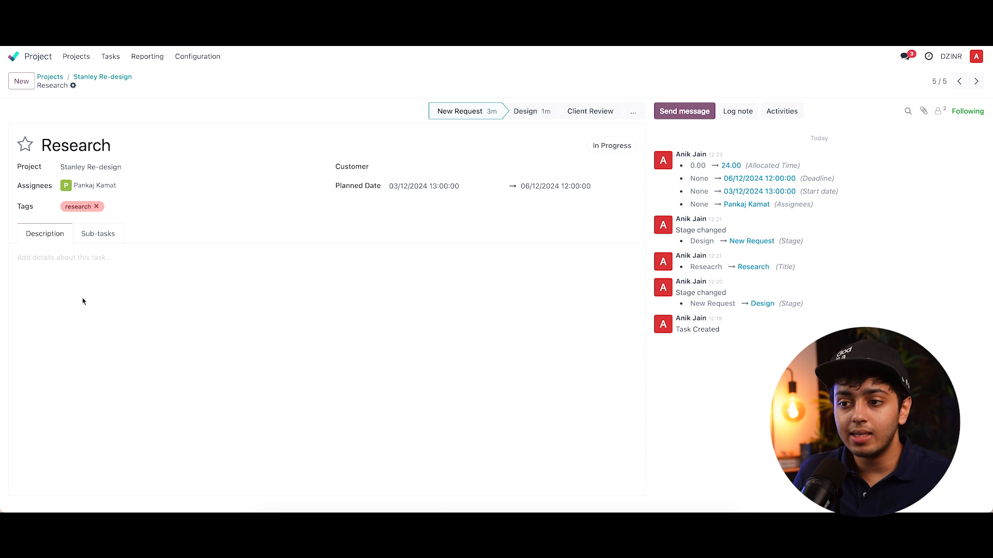
click(96, 207)
click(102, 207)
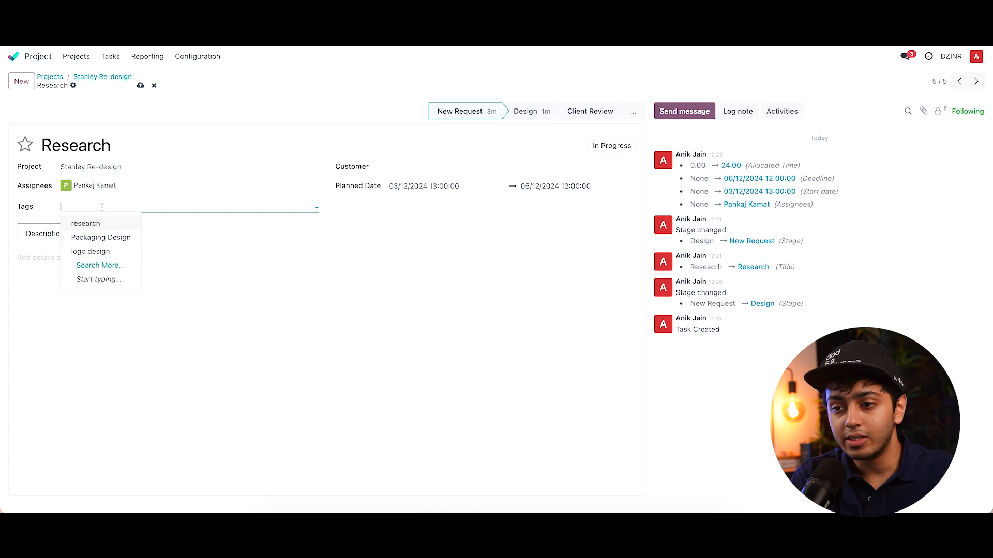
text(high)
key(Return)
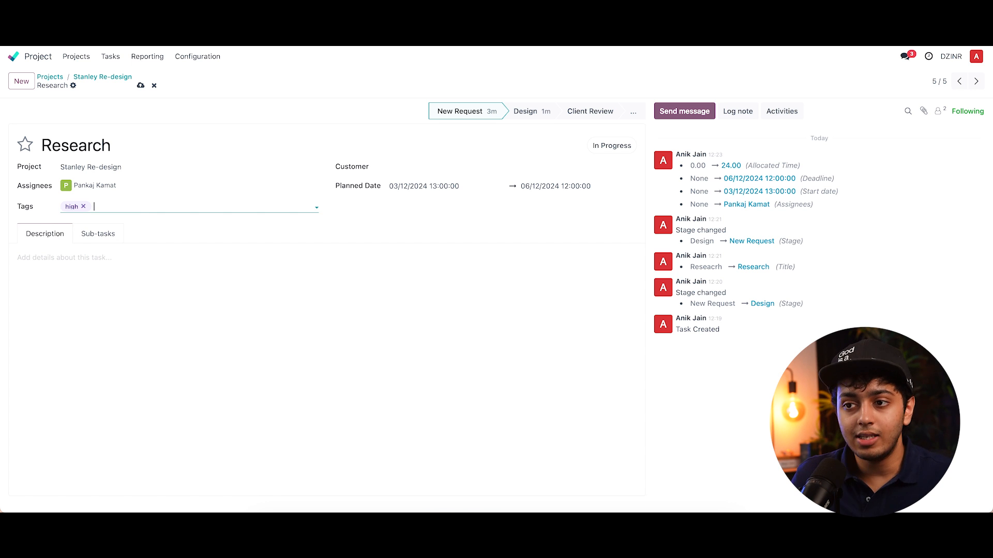
click(109, 83)
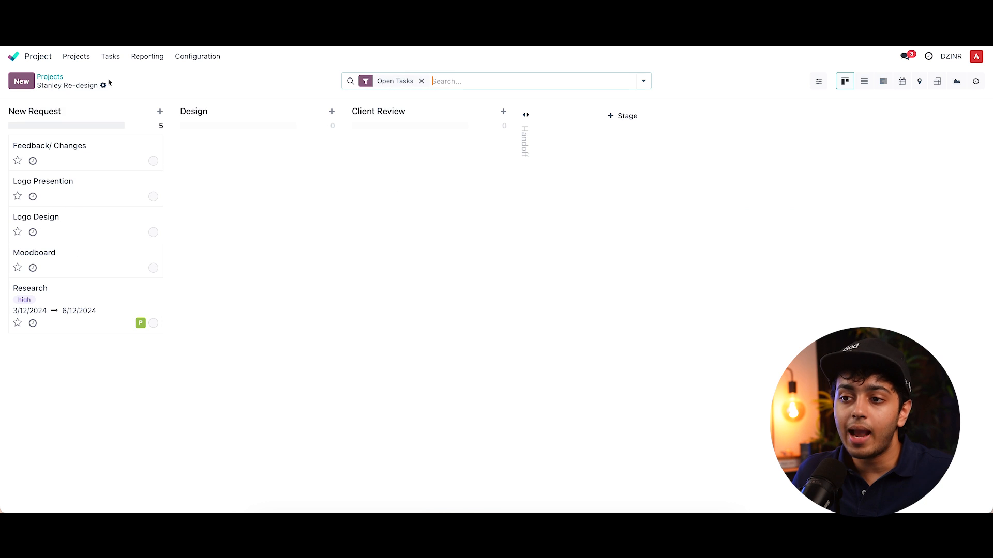
- Tag the Moodboard task with a new medium tag and return to the board
click(129, 274)
click(95, 206)
text(medium)
key(Return)
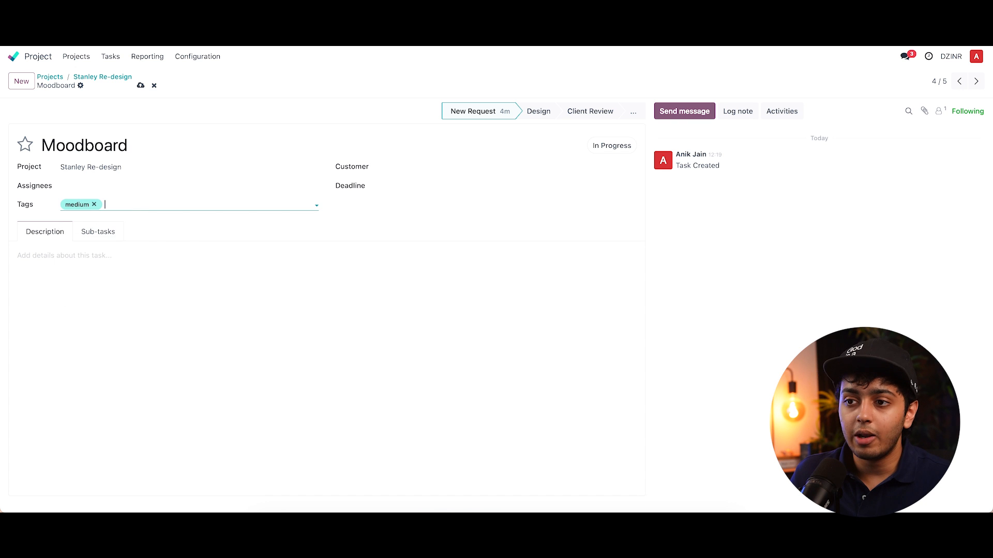
click(115, 78)
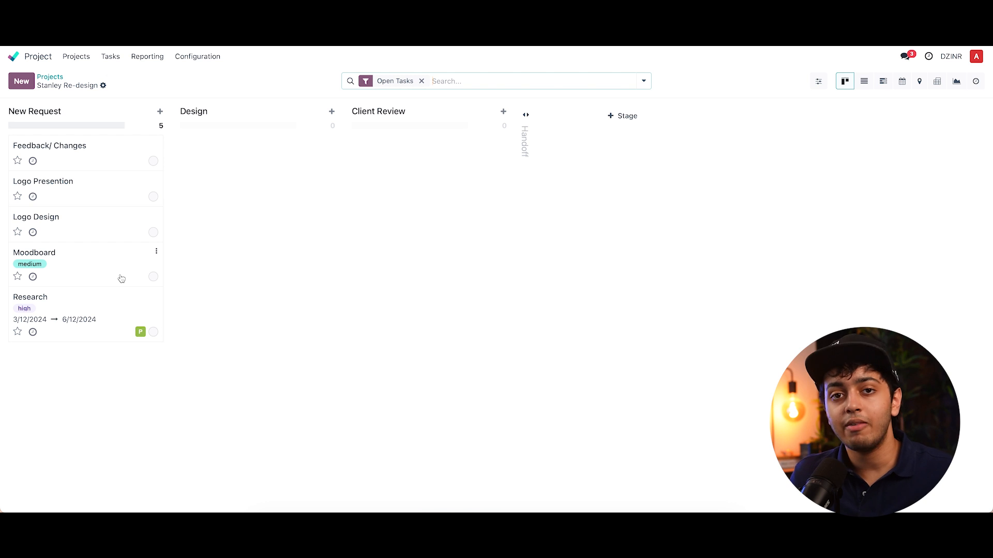
- Write a bulleted description for the Research task: Keep the research precise; Look for A, B\, C competitors
click(83, 292)
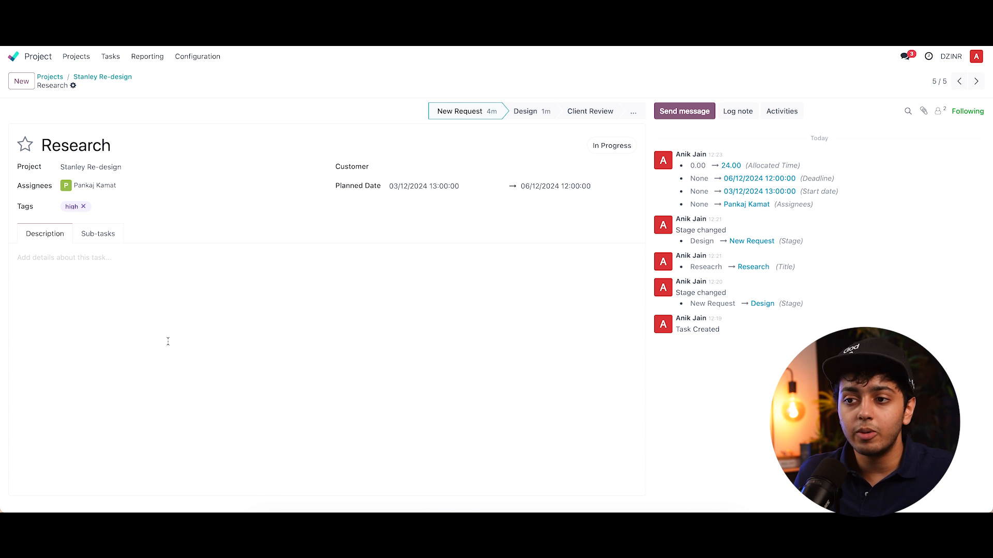
click(117, 298)
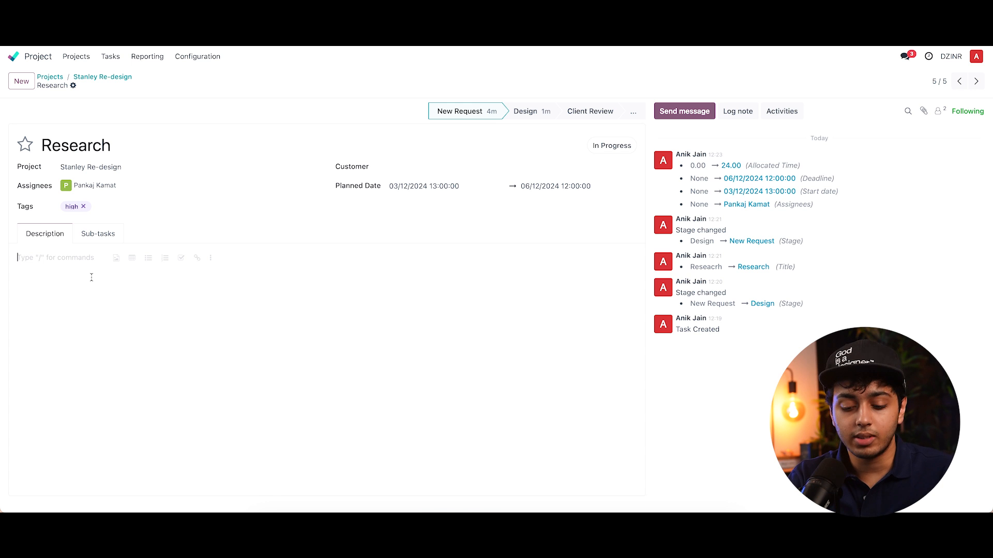
text(- )
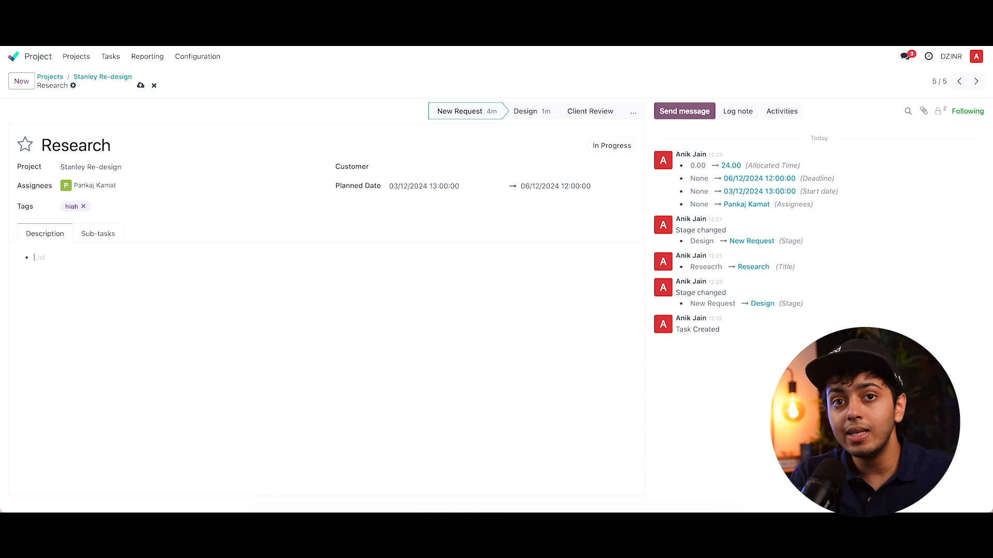
text(Ke)
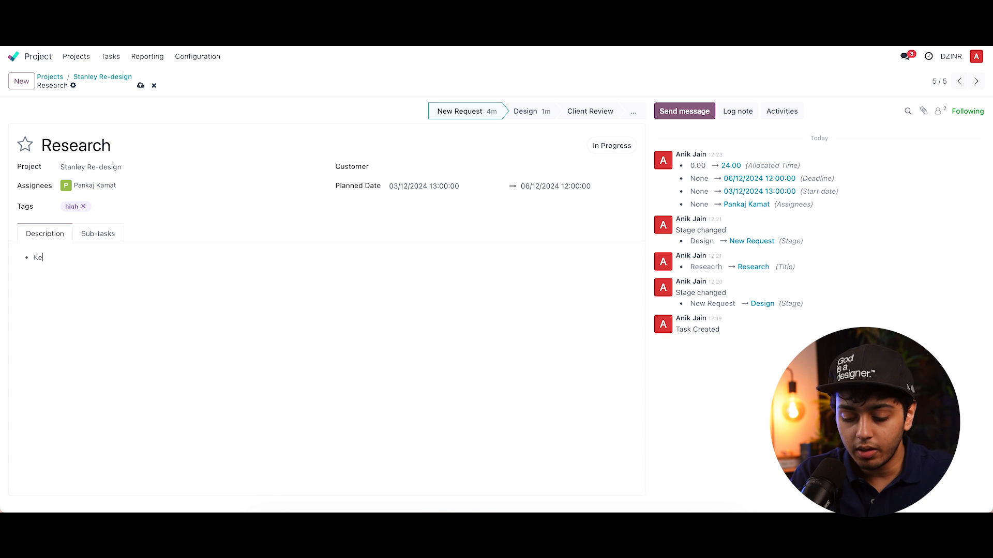
text(ep the rese)
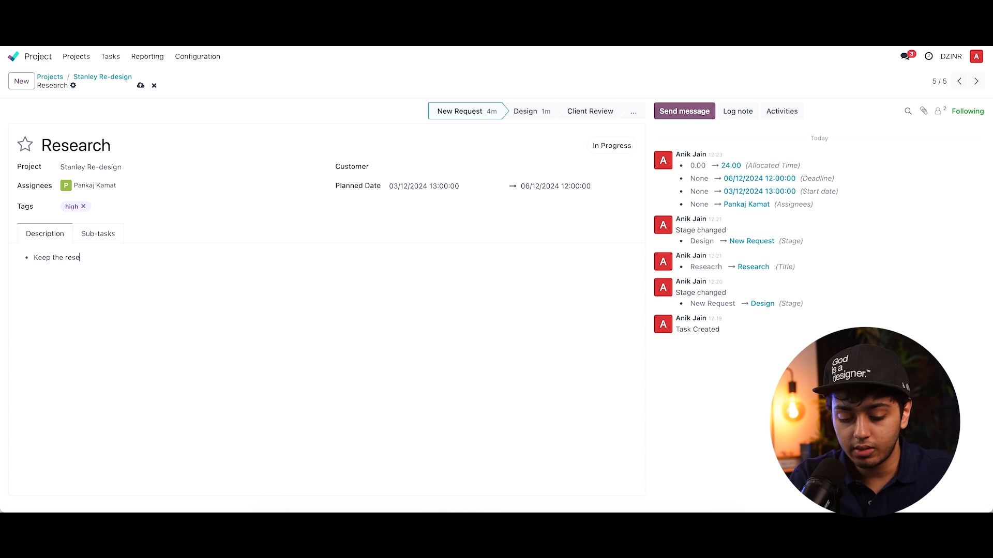
text(arch precise)
key(Return)
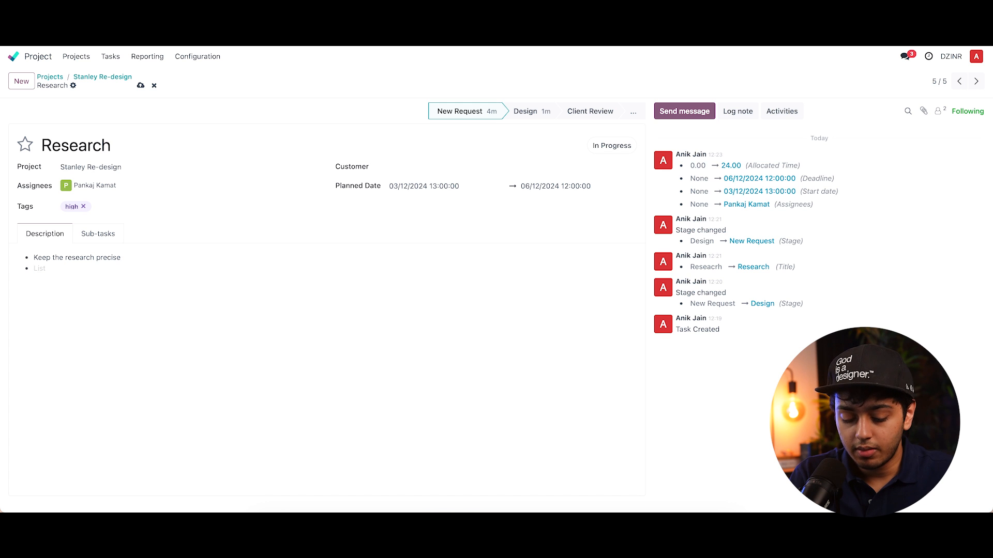
text(Look )
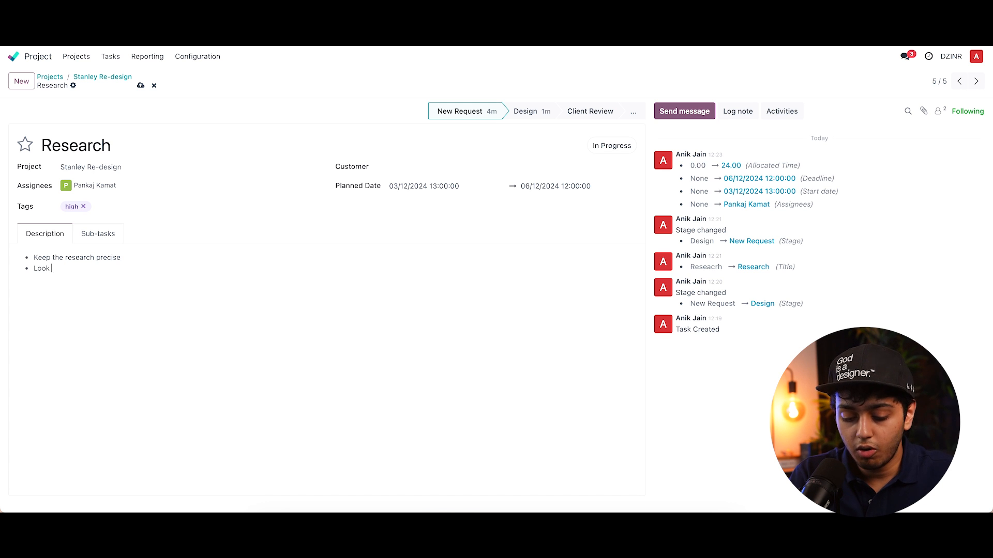
text(for A, B>)
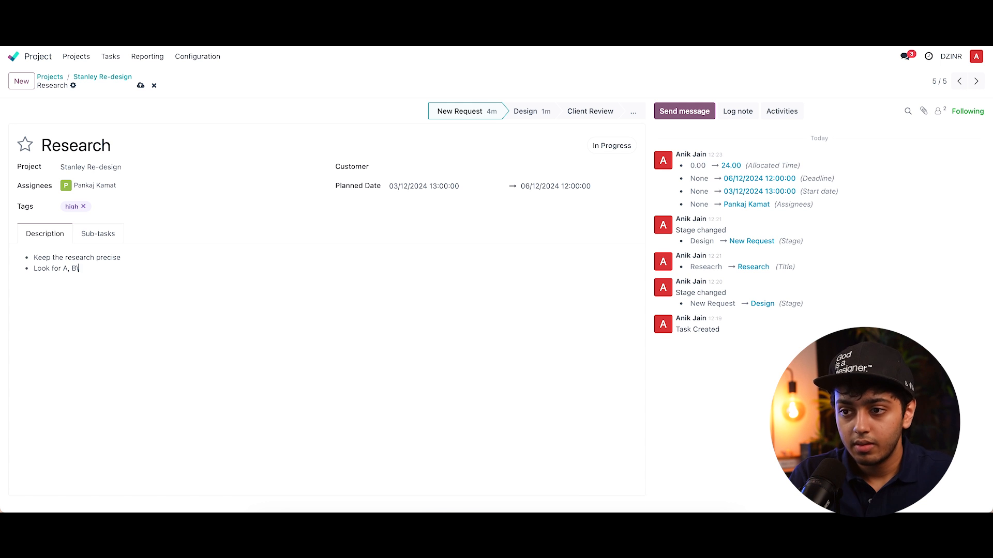
text(, C com)
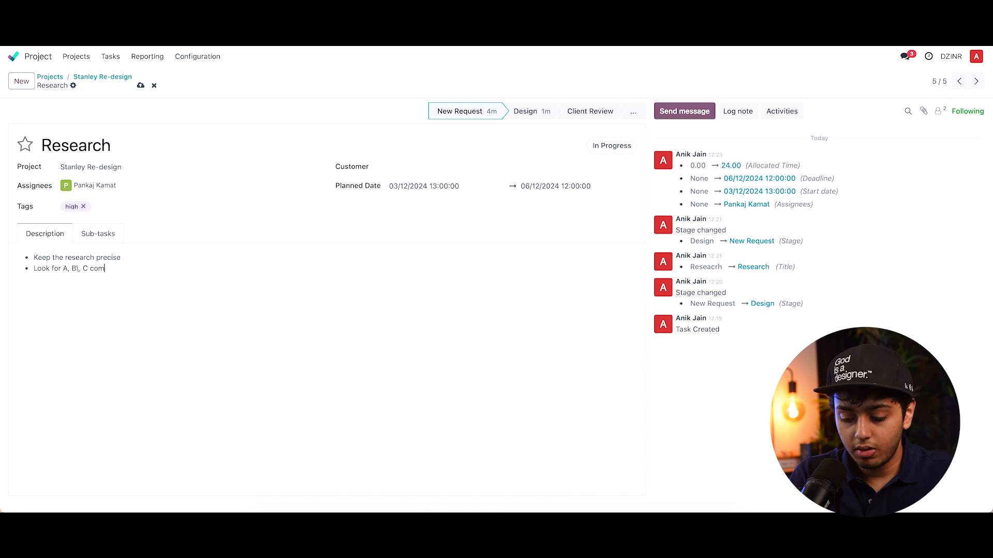
text(petitors)
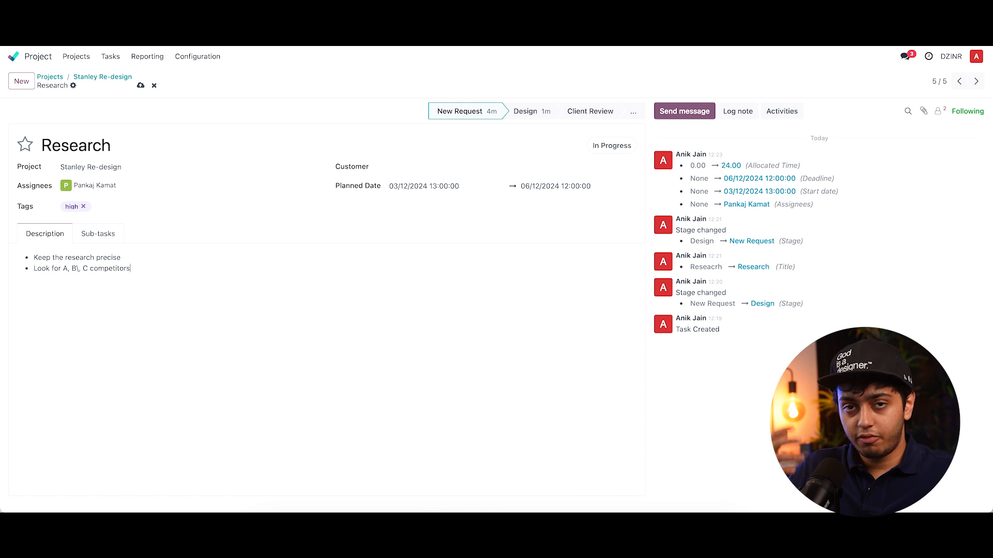
key(Return)
key(Return)
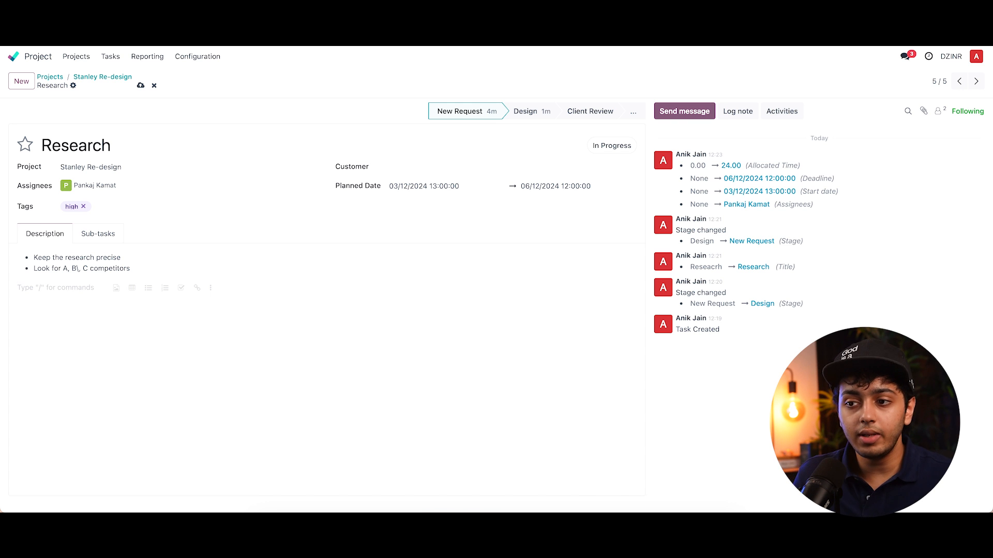
- Add a checklist below the description with items dfv, dfgdf and df
click(117, 288)
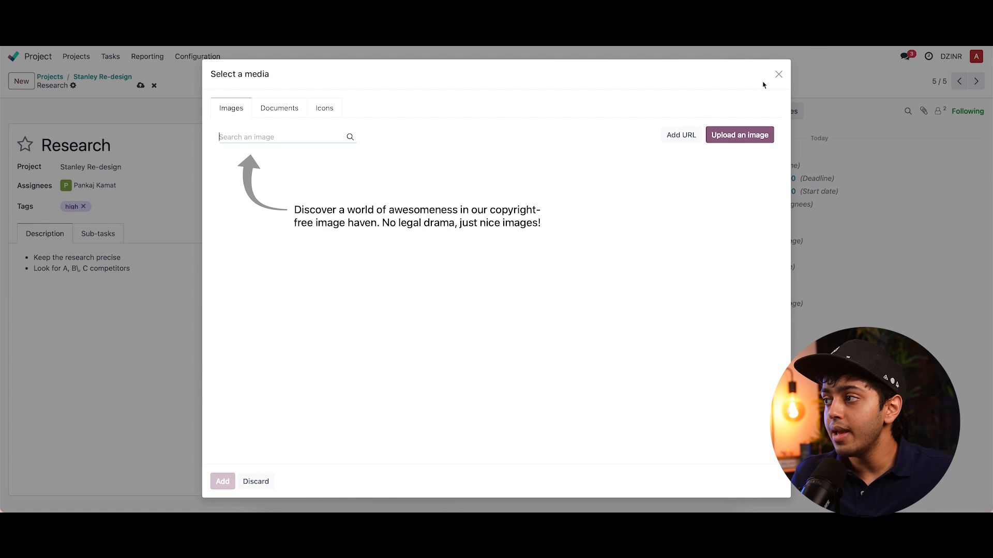
click(778, 74)
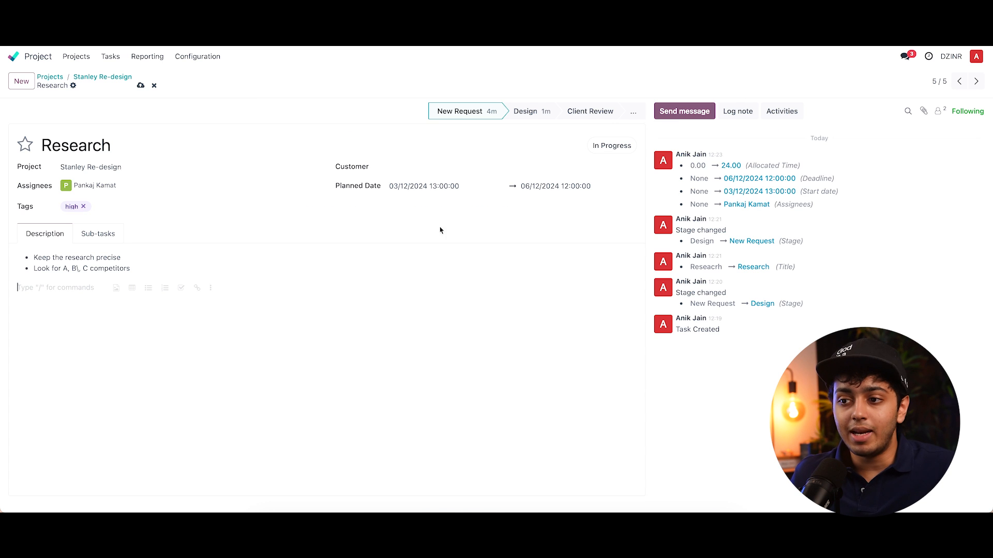
click(181, 288)
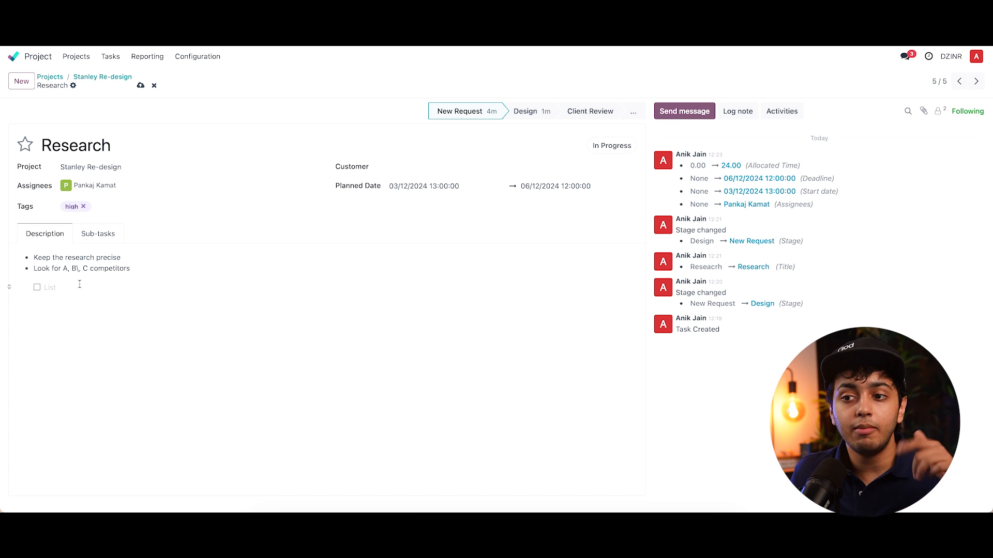
text(dfv)
key(Return)
text(dfgdf)
key(Return)
text(df)
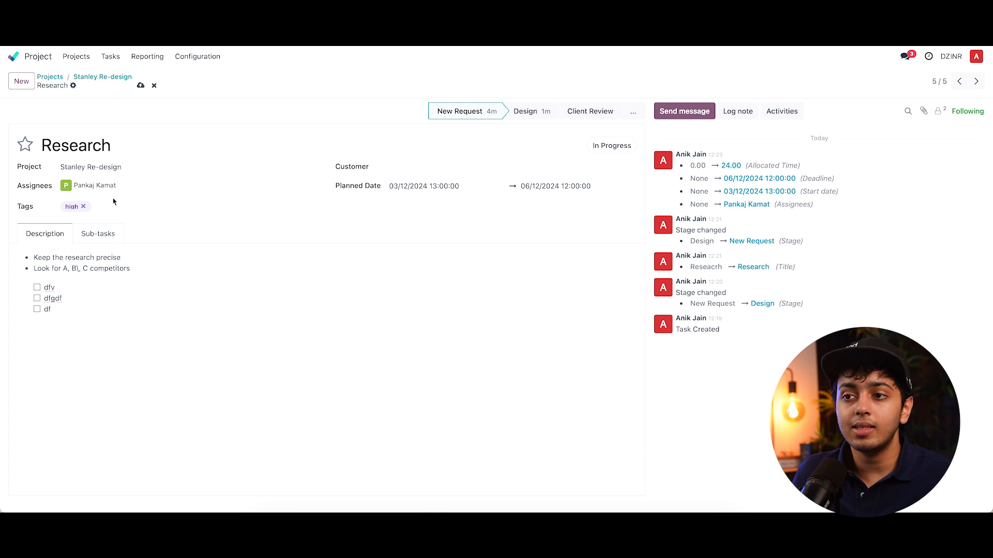
- Tick the dfgdf checklist item, then select and delete the checklist items
click(38, 299)
drag(72, 309, 43, 286)
key(BackSpace)
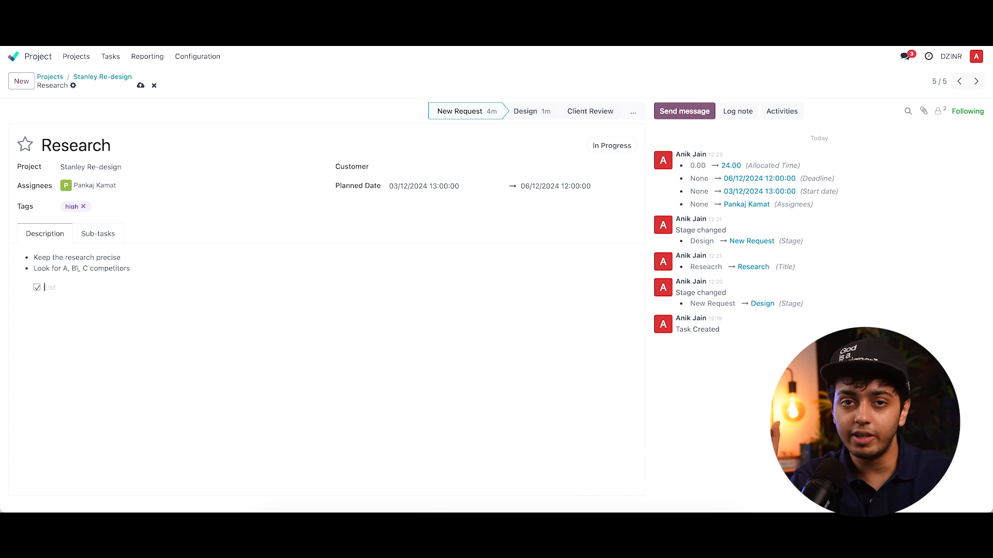
- Add sub-tasks named Mission and Values to the Research task
click(101, 234)
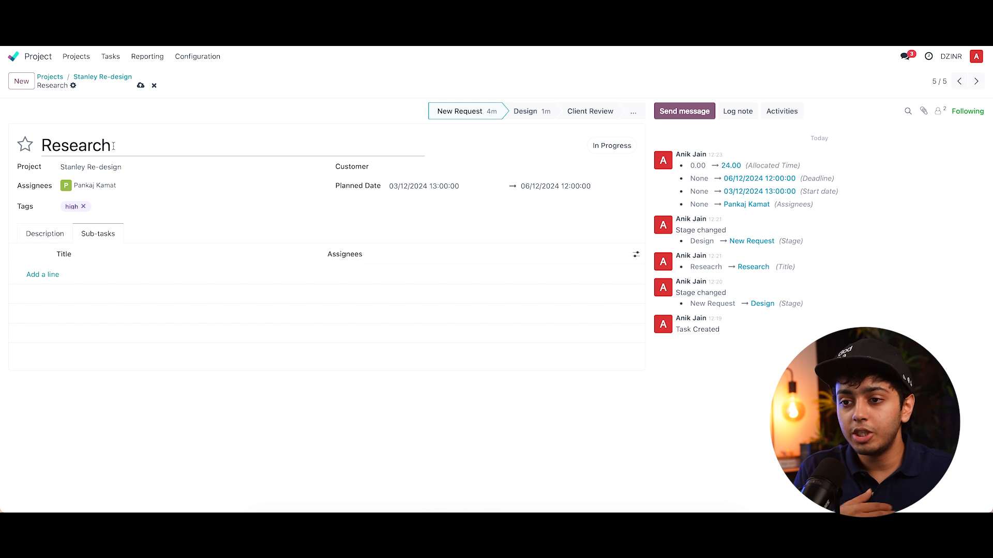
click(55, 275)
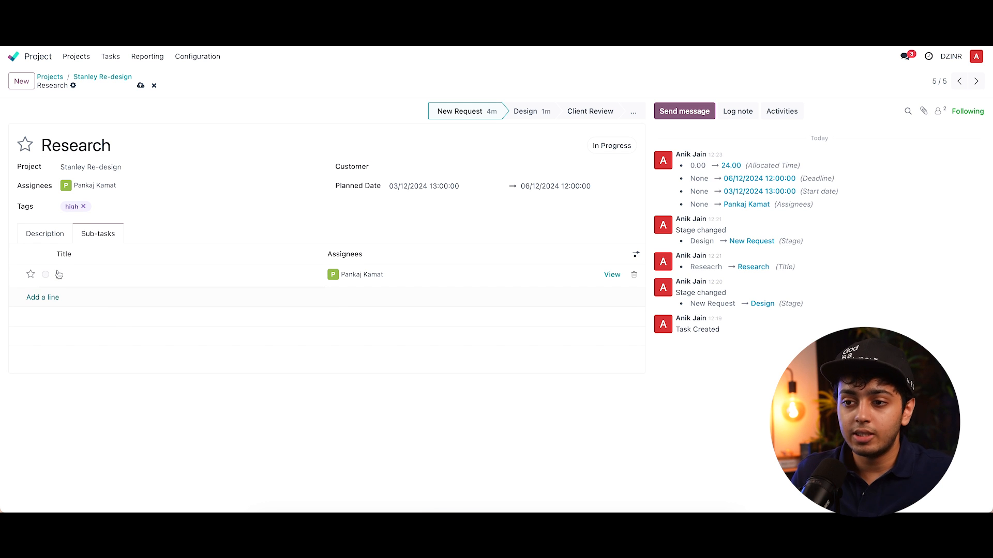
text(Mission)
key(Return)
text(Valus)
text(s)
key(Return)
- Add sub-tasks named Vission and Competitor Analysis to the Research task
text(Vission)
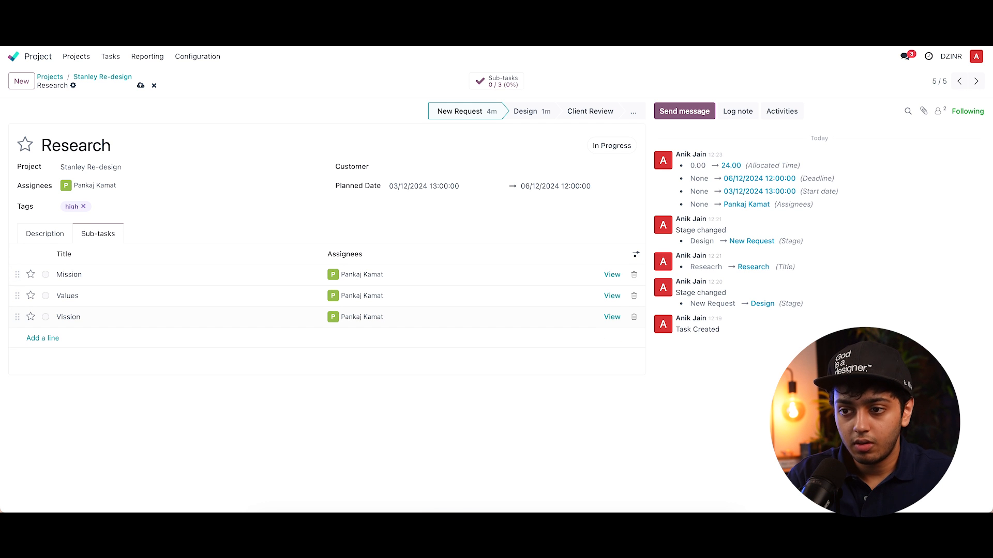
key(Return)
text(Competitor )
text(Anak)
key(BackSpace)
text(lysis)
click(605, 252)
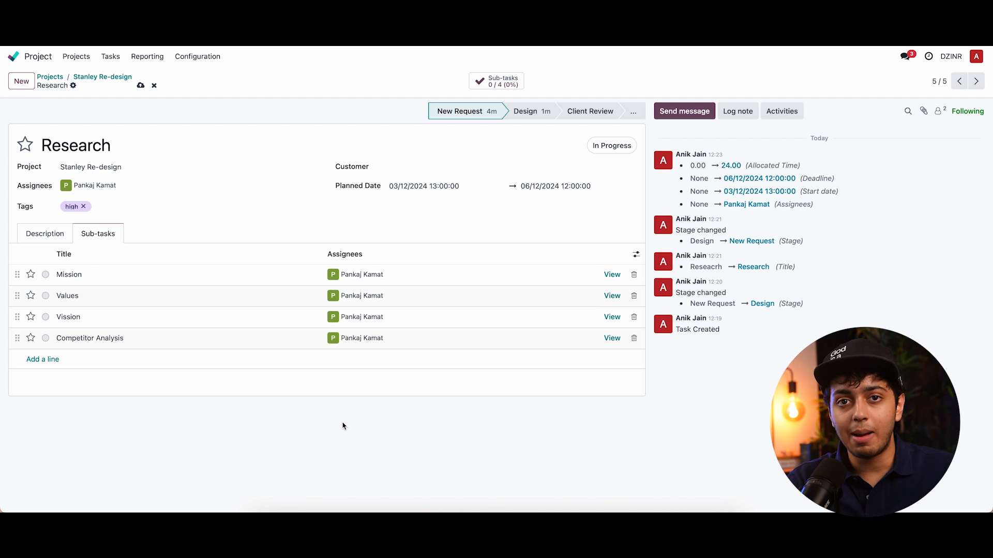
- Add a second team member as assignee of the Mission sub-task
click(400, 275)
text(p)
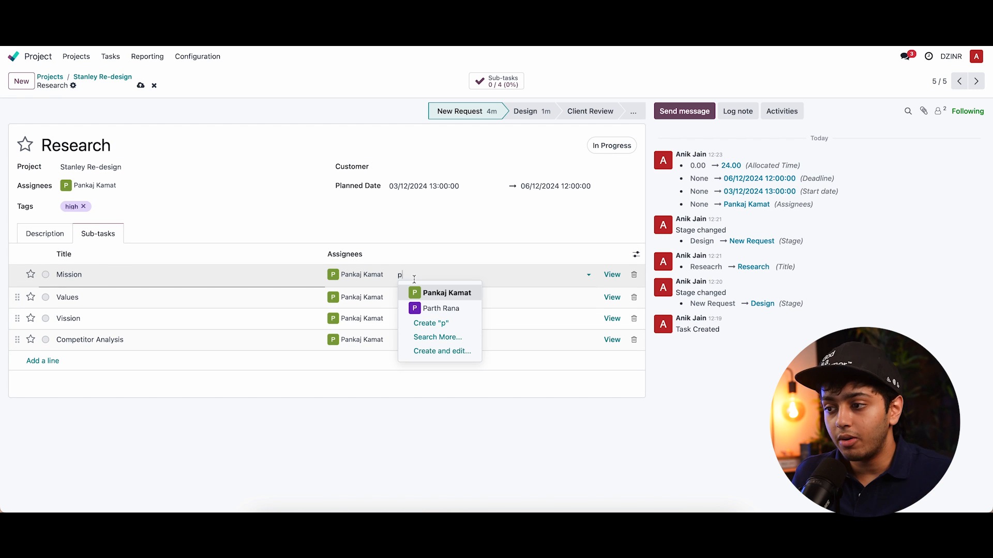
click(432, 308)
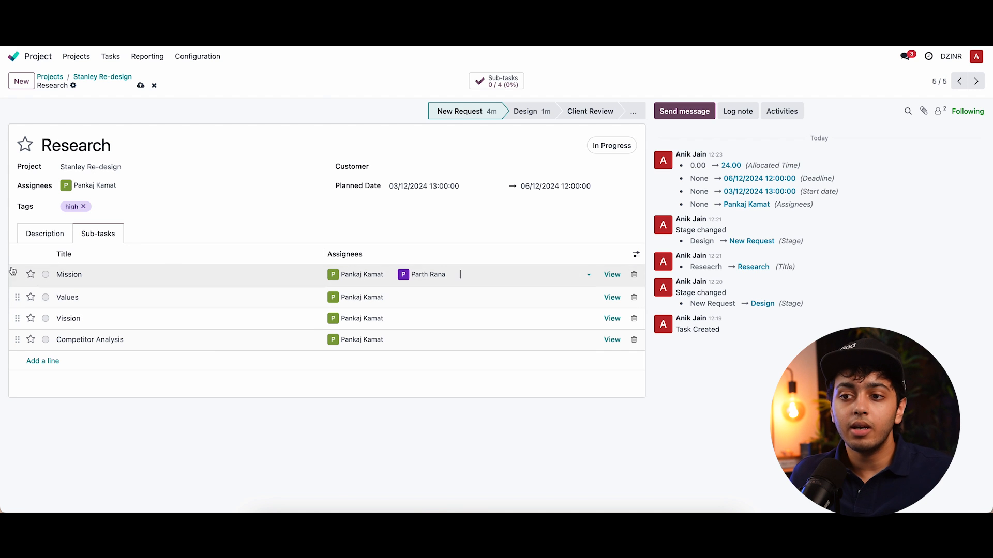
click(131, 425)
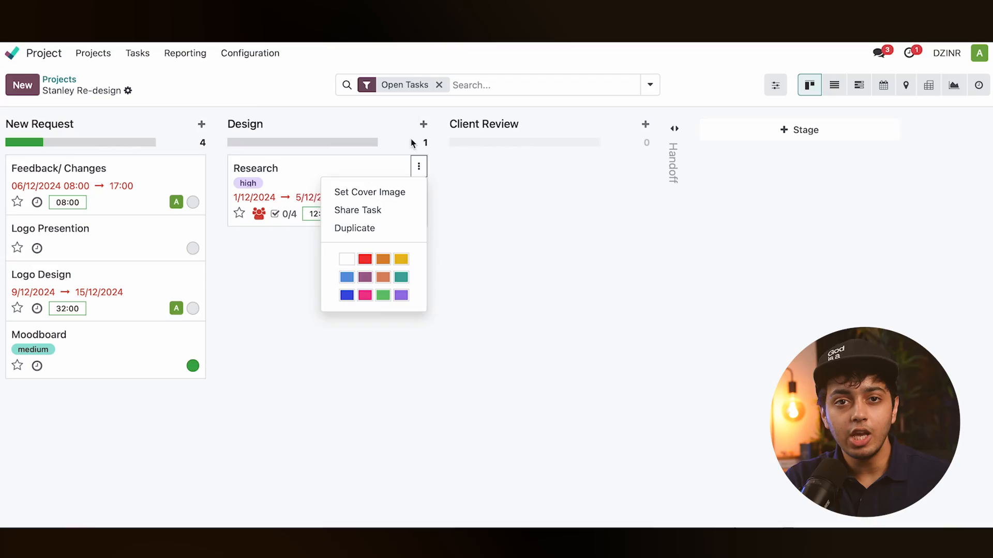
- Open the Research task and set its allocated time to 24:00
click(401, 124)
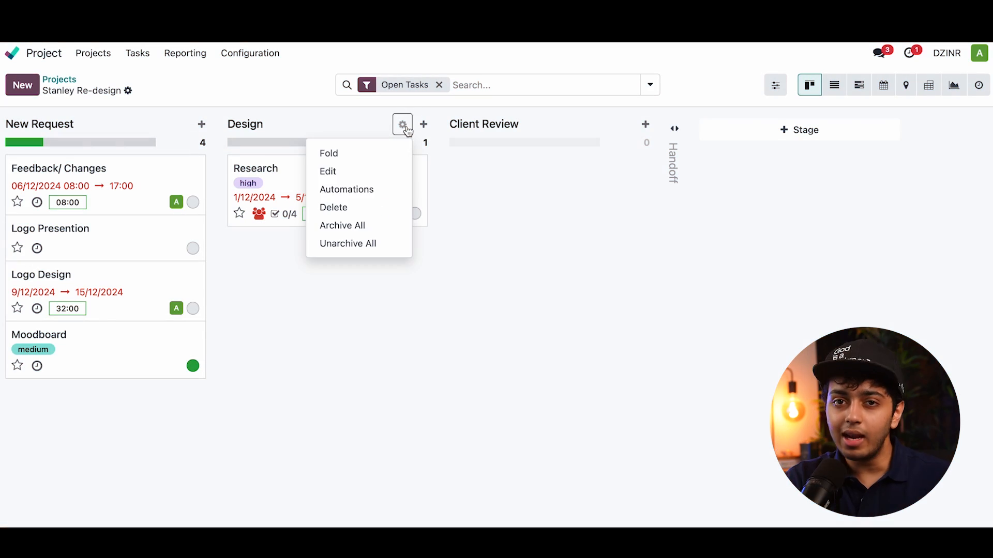
click(460, 220)
click(382, 194)
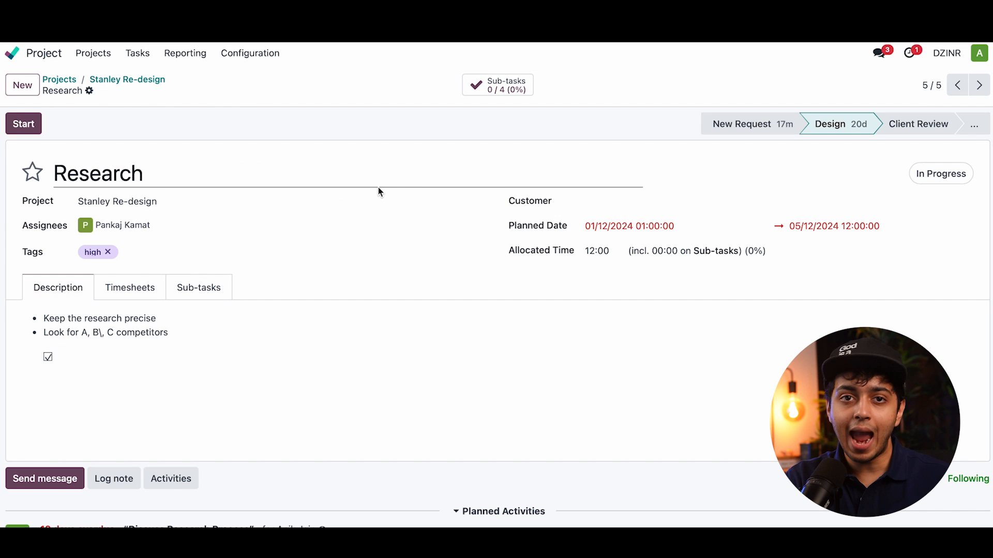
click(589, 246)
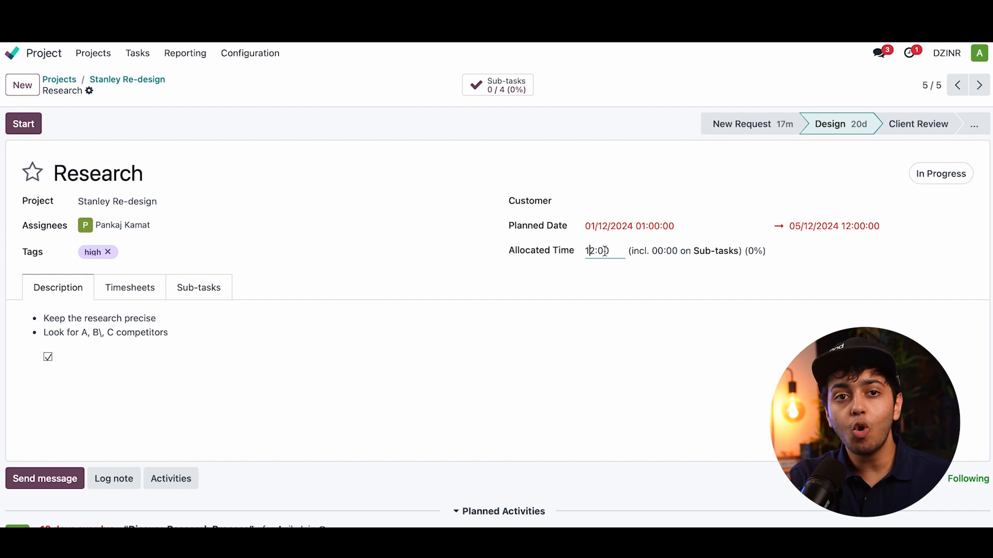
key(Right)
key(BackSpace)
key(BackSpace)
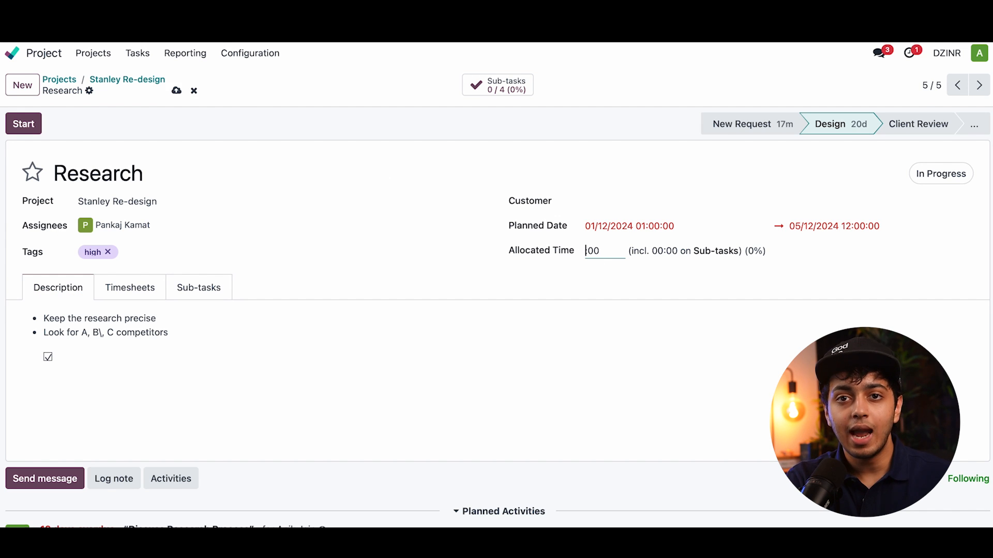
text(24)
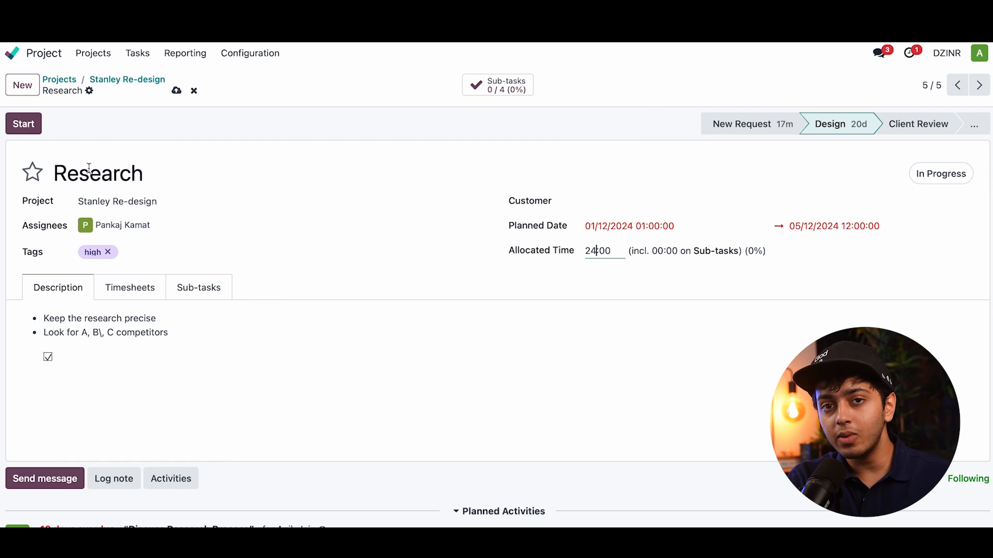
- Start the timer on the Research task and open its Timesheets tab
click(33, 128)
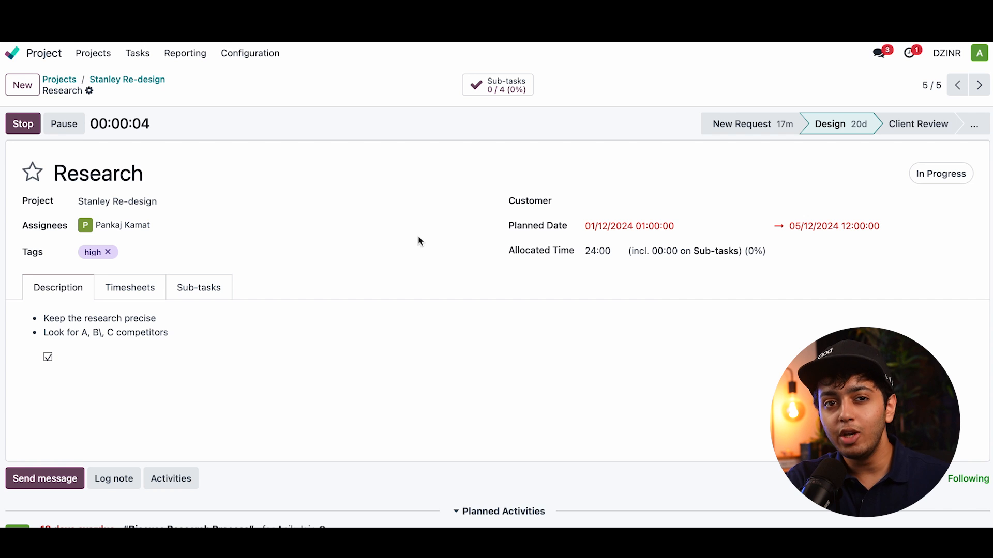
scroll(419, 241, down, 5)
scroll(419, 241, up, 5)
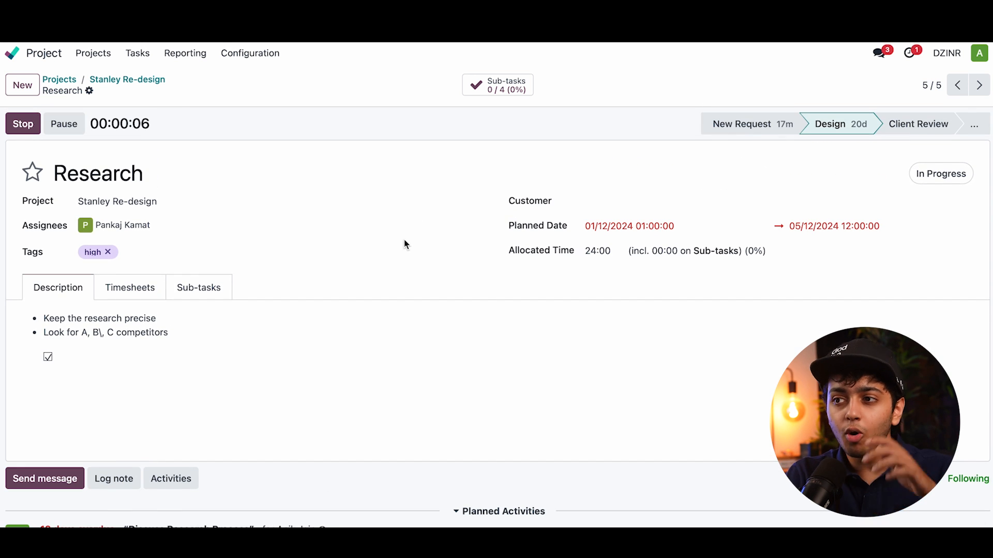
click(138, 290)
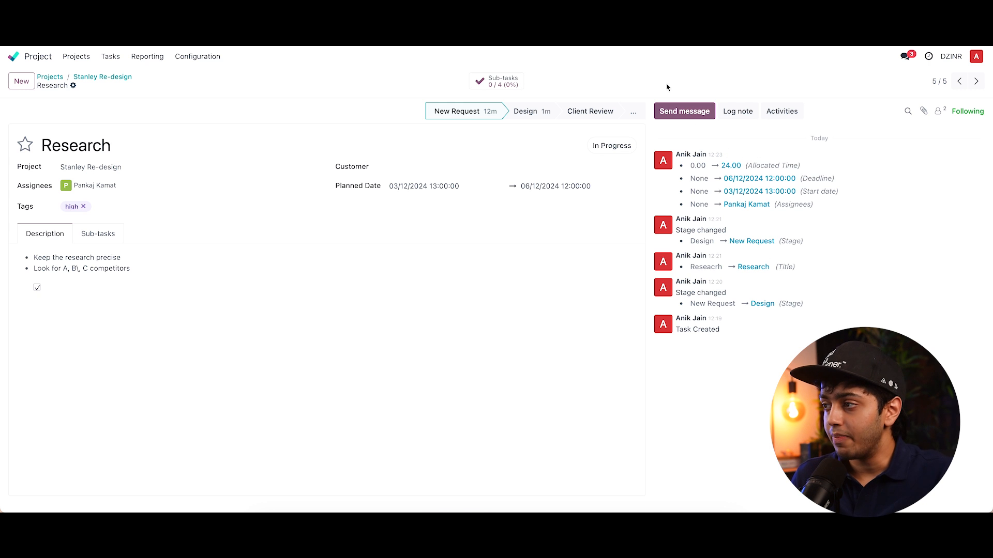
- Send the followers a message saying "Don't do the third point"
mouse_move(757, 154)
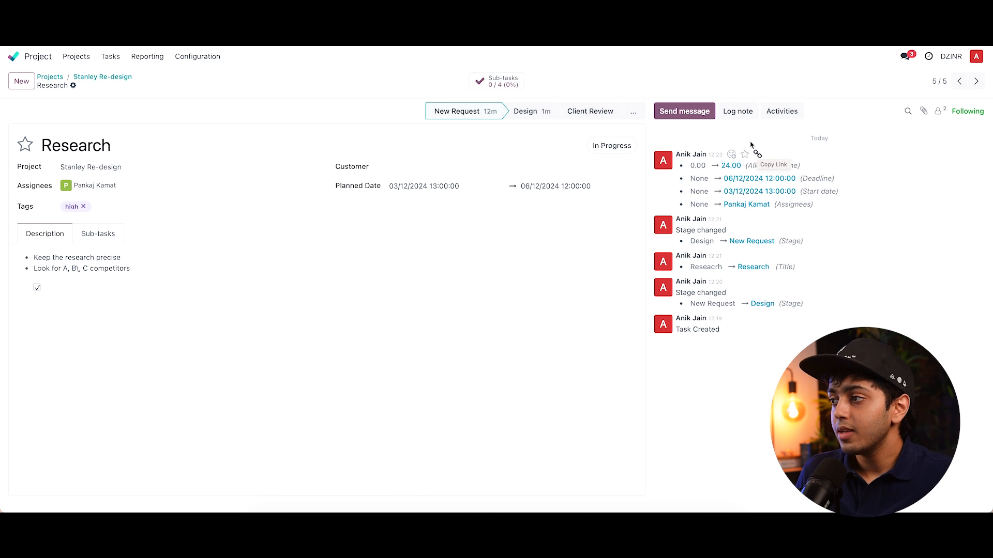
click(685, 112)
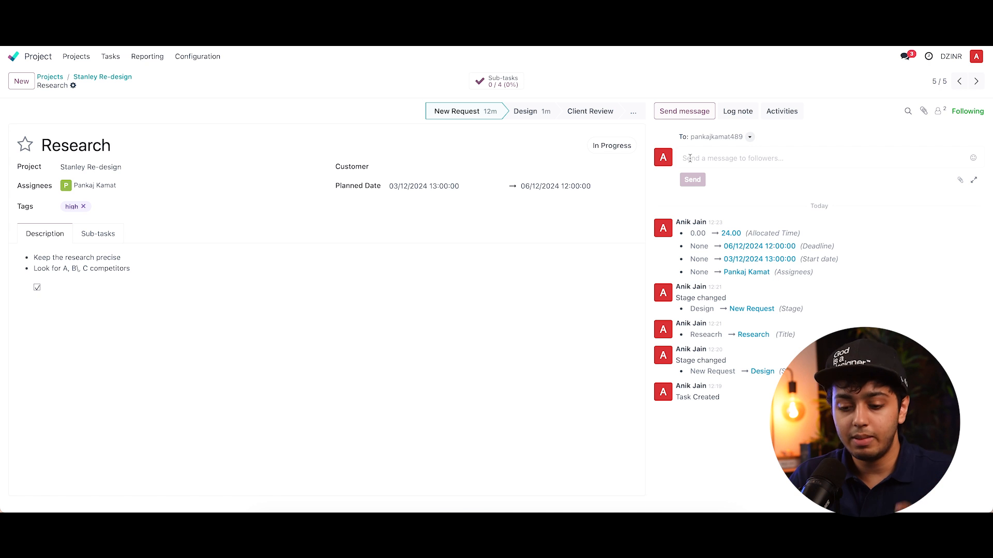
text(DOnt )
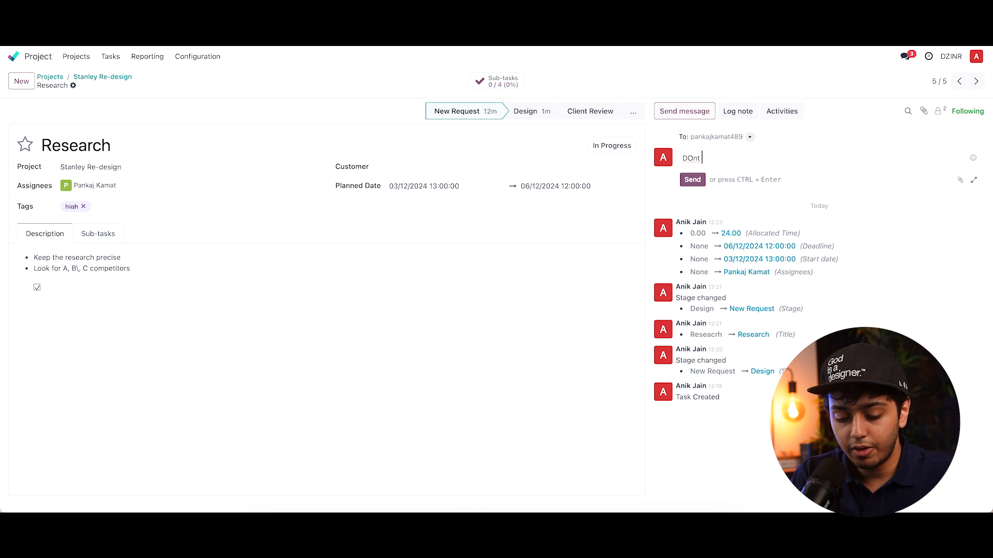
text(do the third )
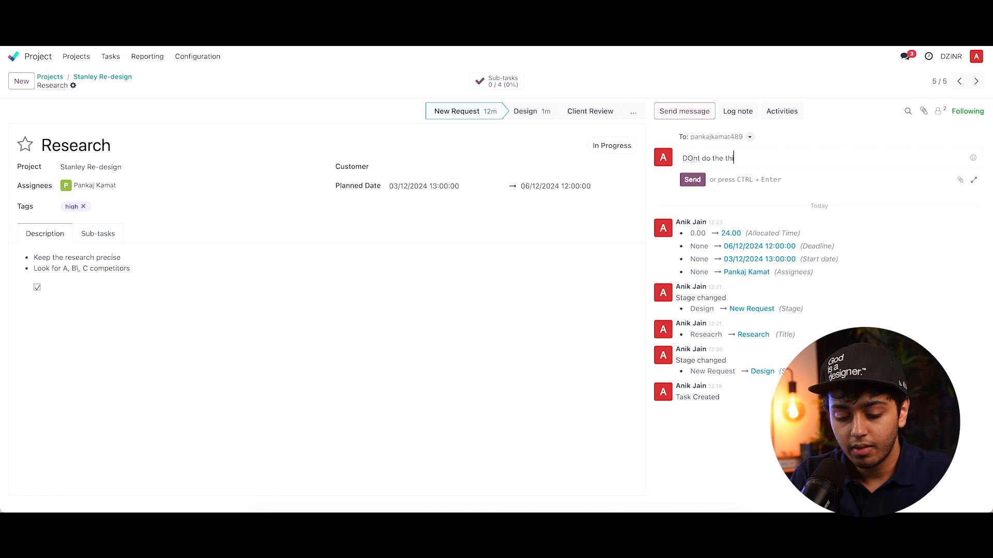
text(point)
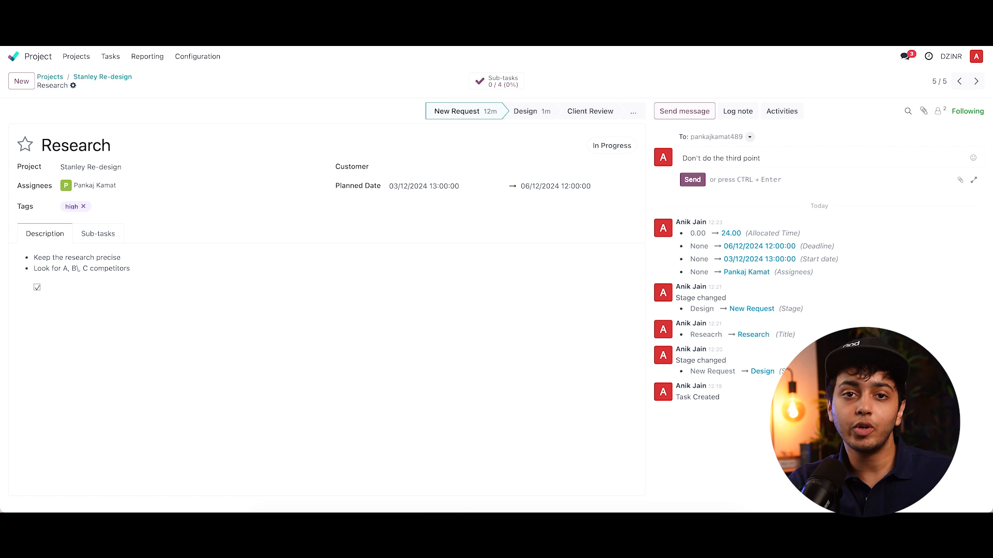
click(692, 180)
- Schedule a Meeting activity with summary Discuss Research Process, due 04/12/2024, on the Research task
click(735, 112)
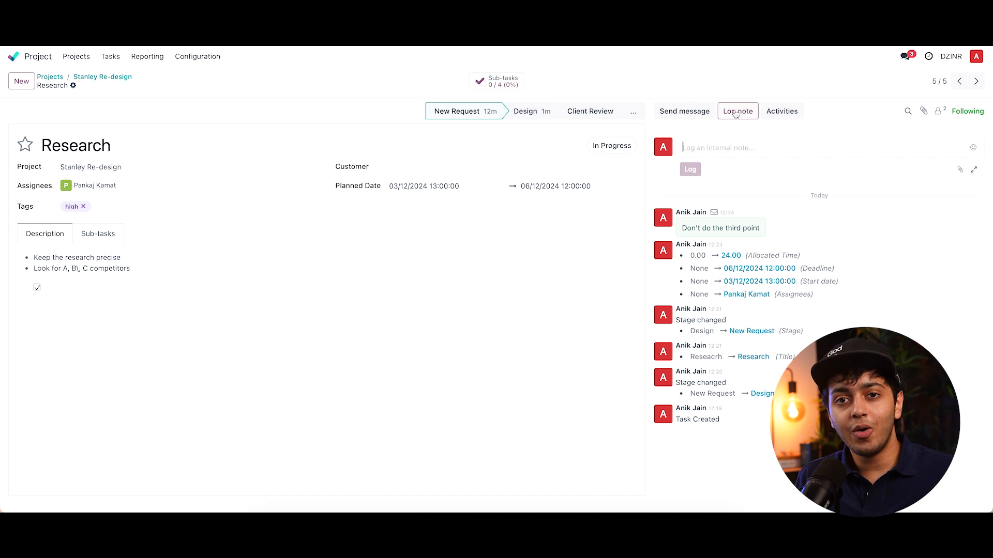
click(781, 111)
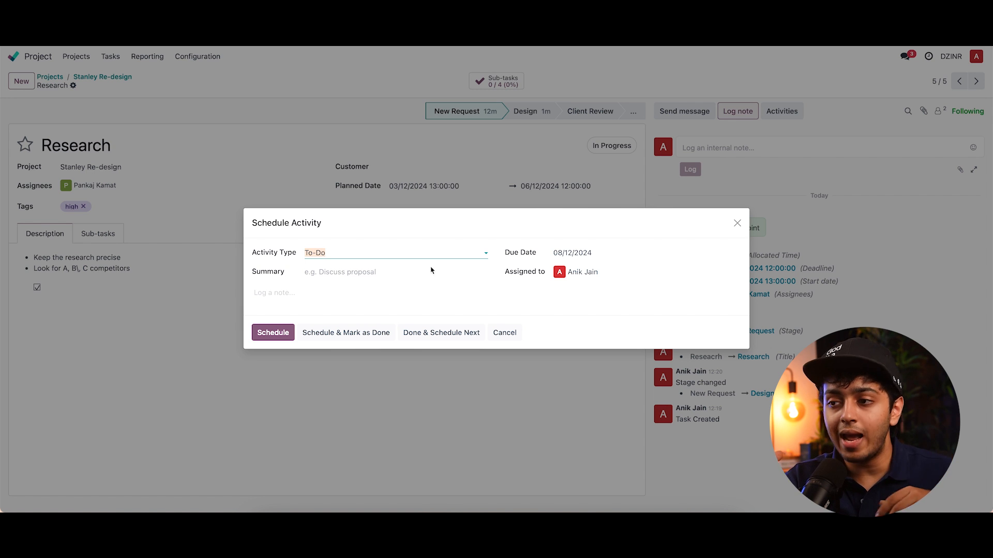
click(444, 253)
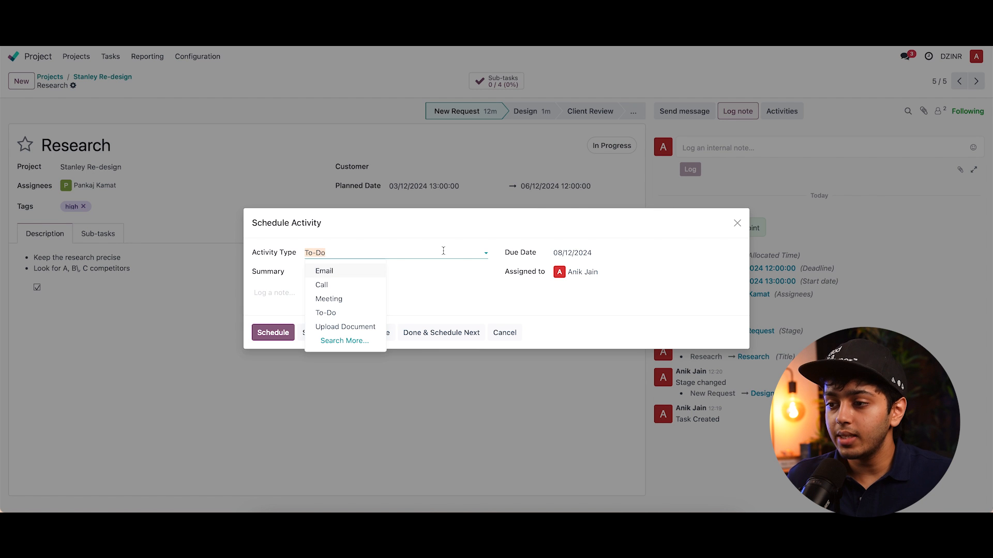
click(333, 300)
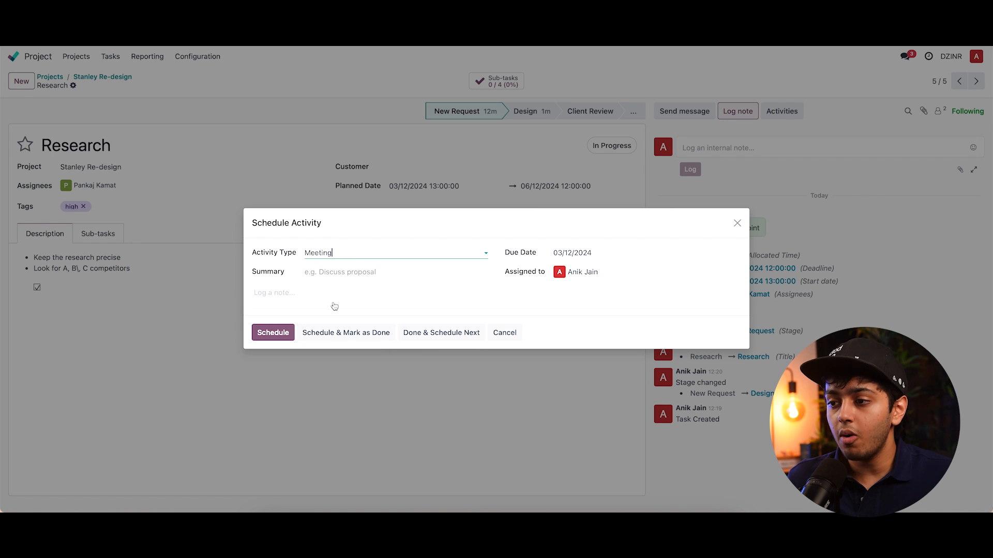
click(350, 275)
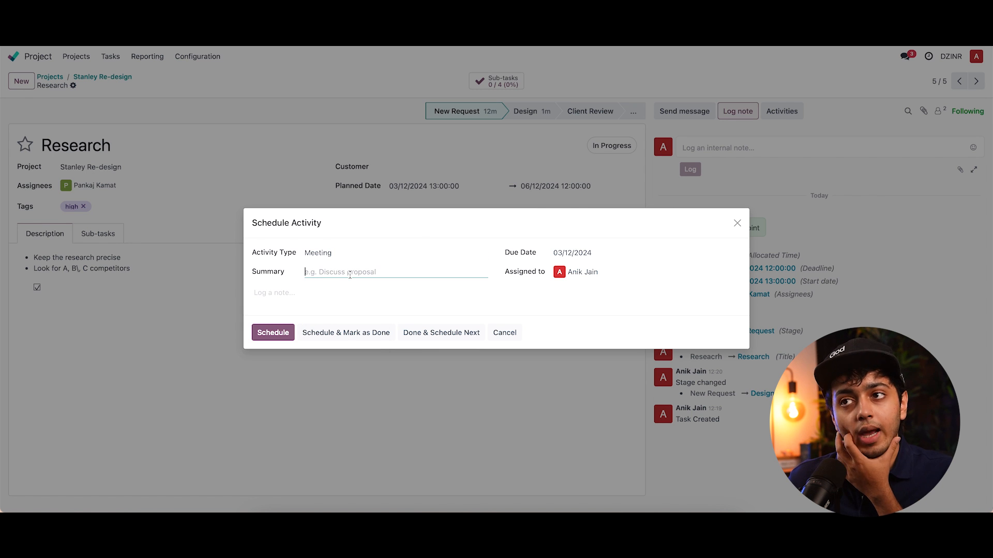
text(Discuss )
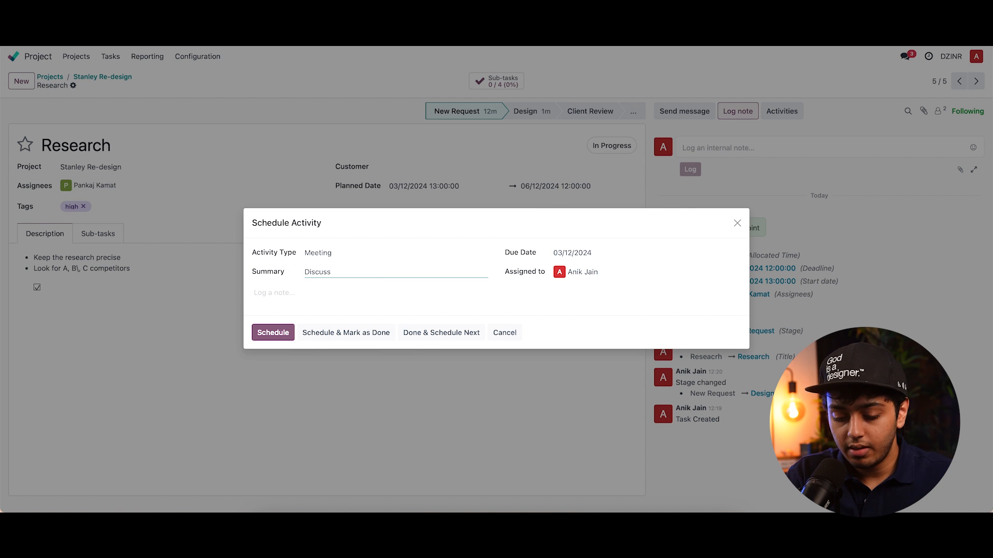
text(Researc)
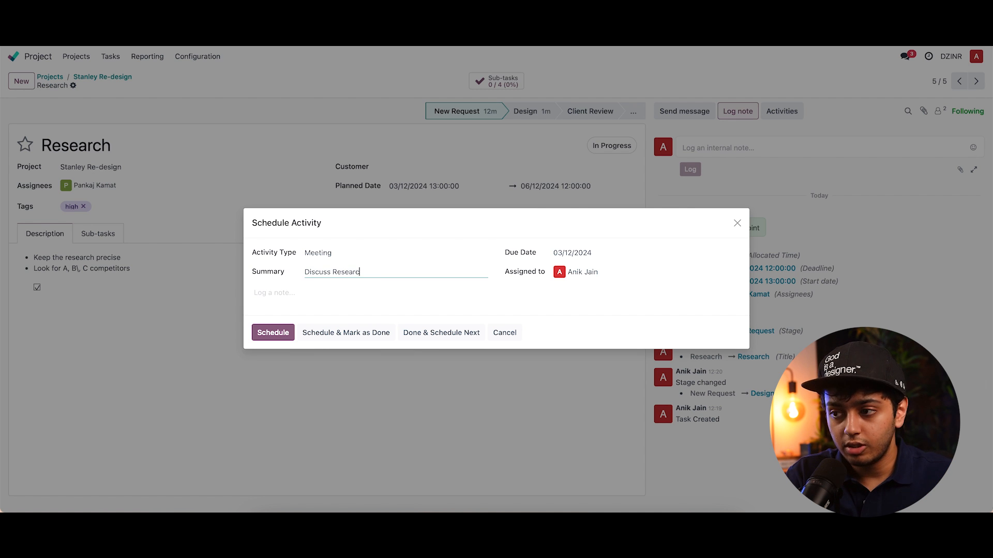
text(h Process)
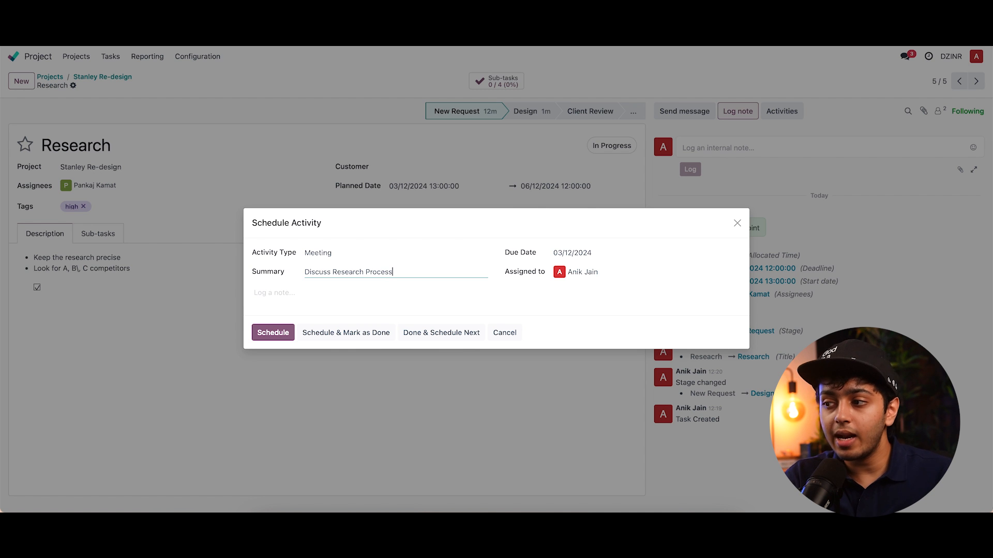
click(579, 259)
click(660, 333)
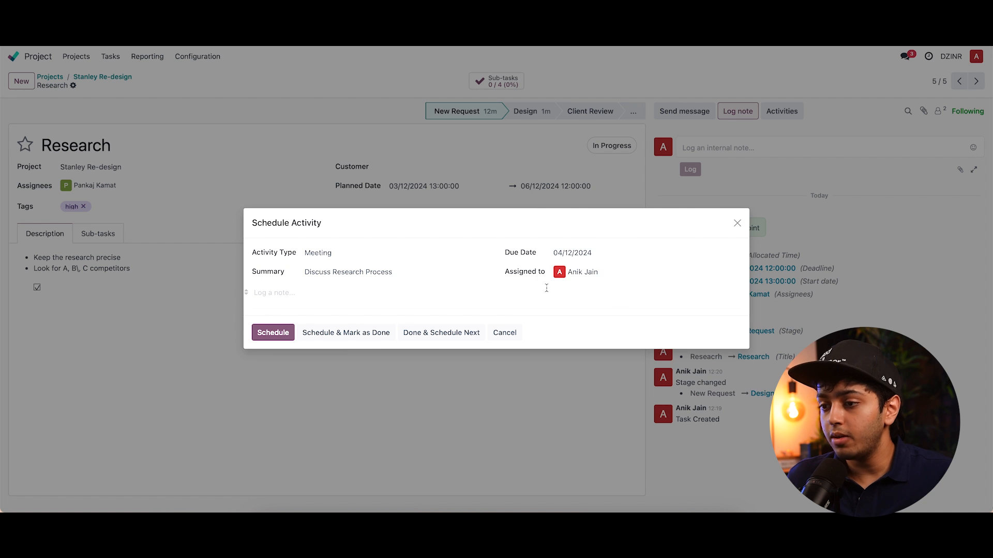
click(326, 291)
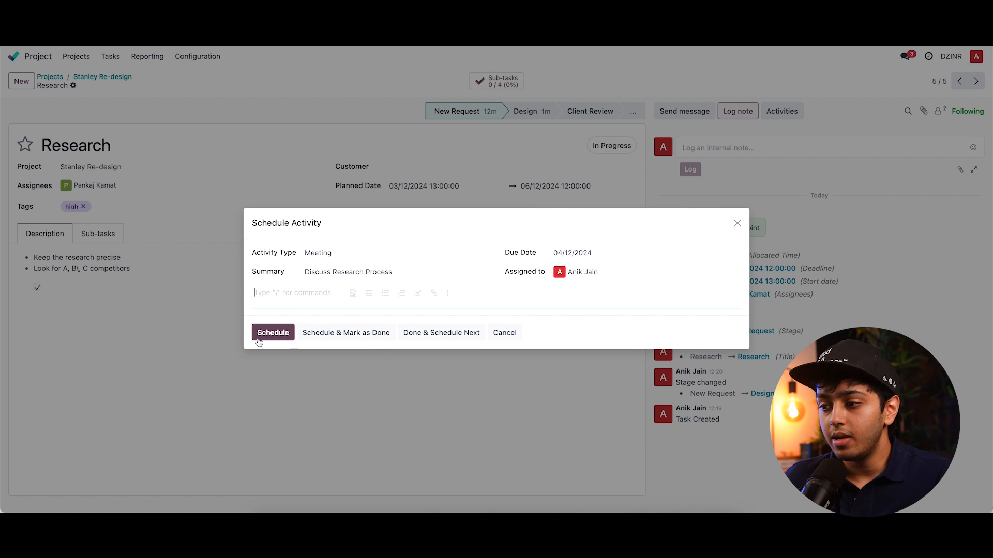
click(274, 335)
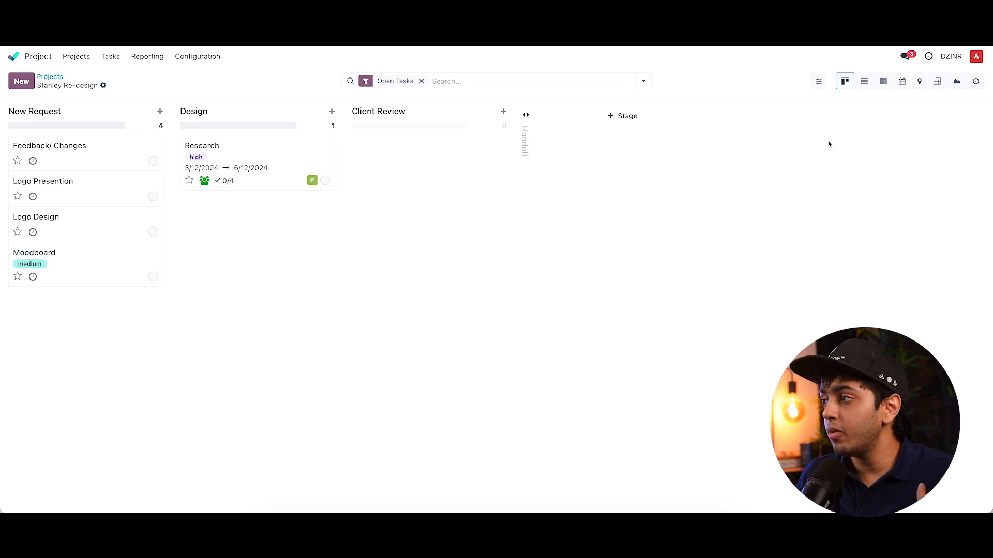
- Switch between the project's list, Gantt, kanban and map views, ending in the list view
click(864, 82)
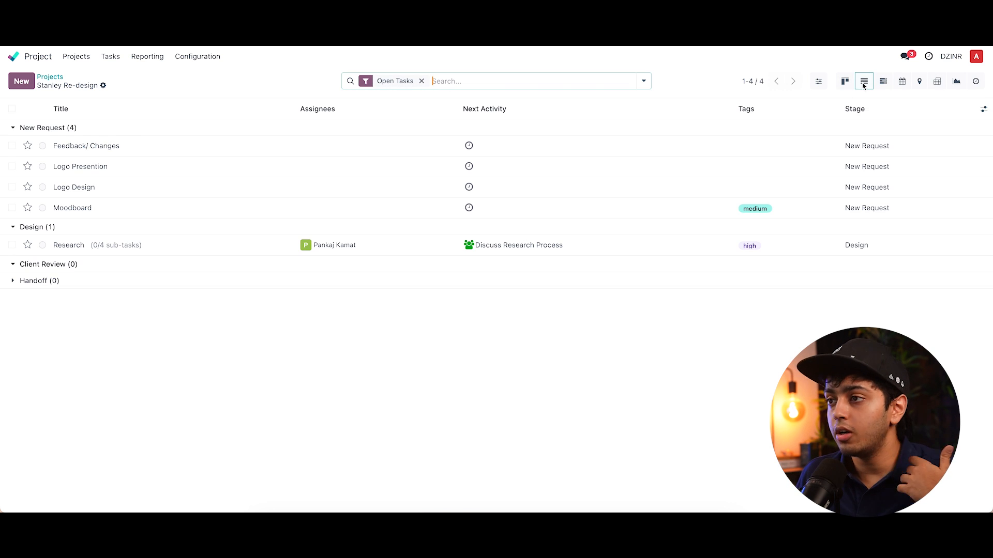
click(883, 82)
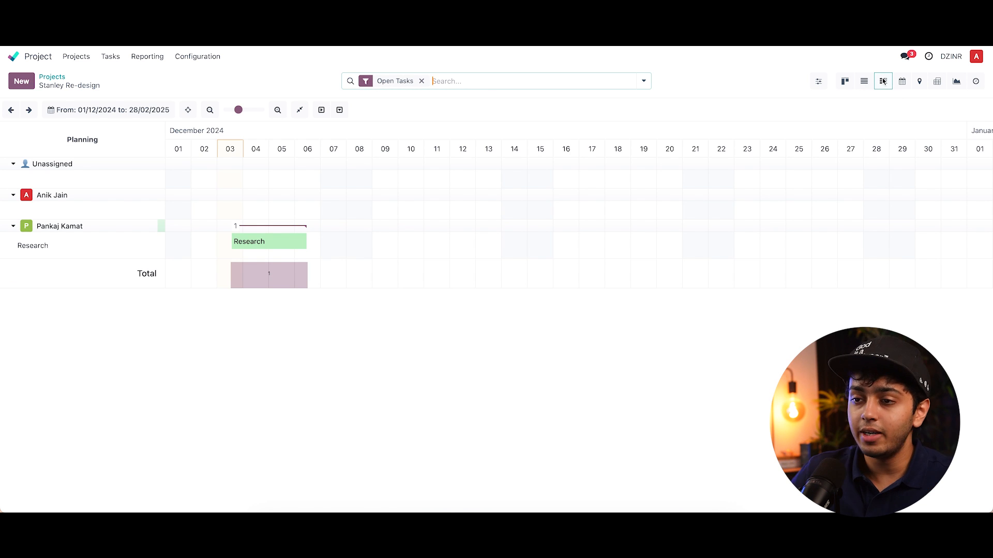
click(844, 81)
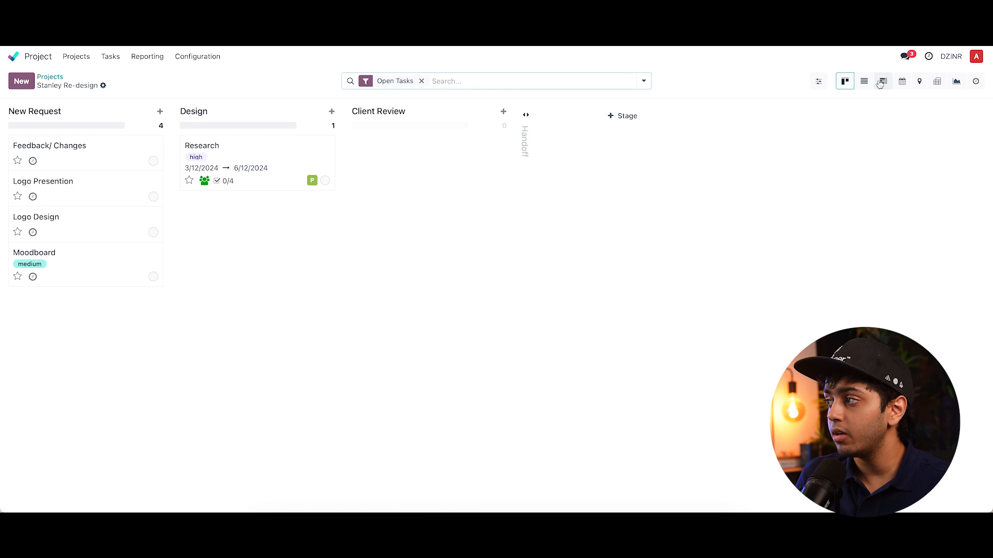
click(883, 82)
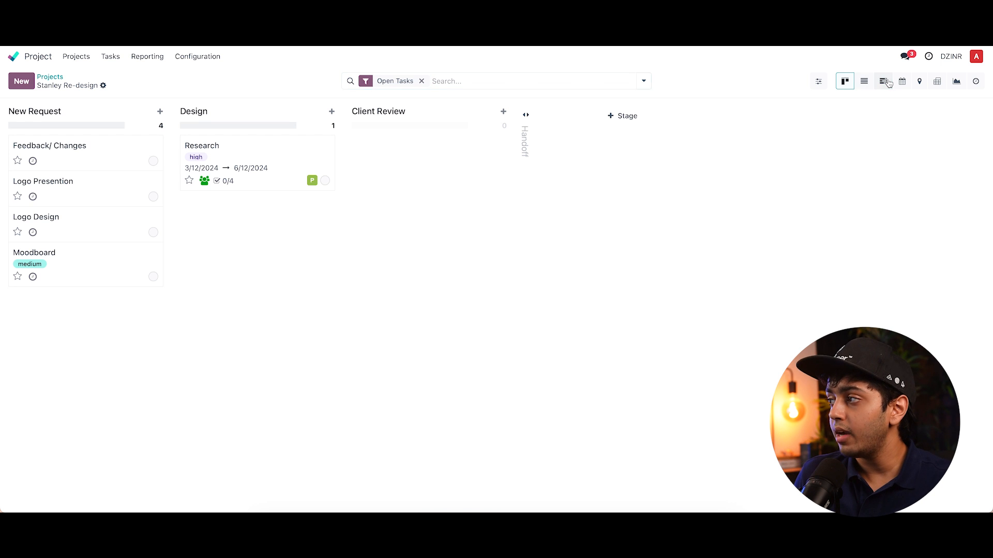
click(844, 81)
click(863, 81)
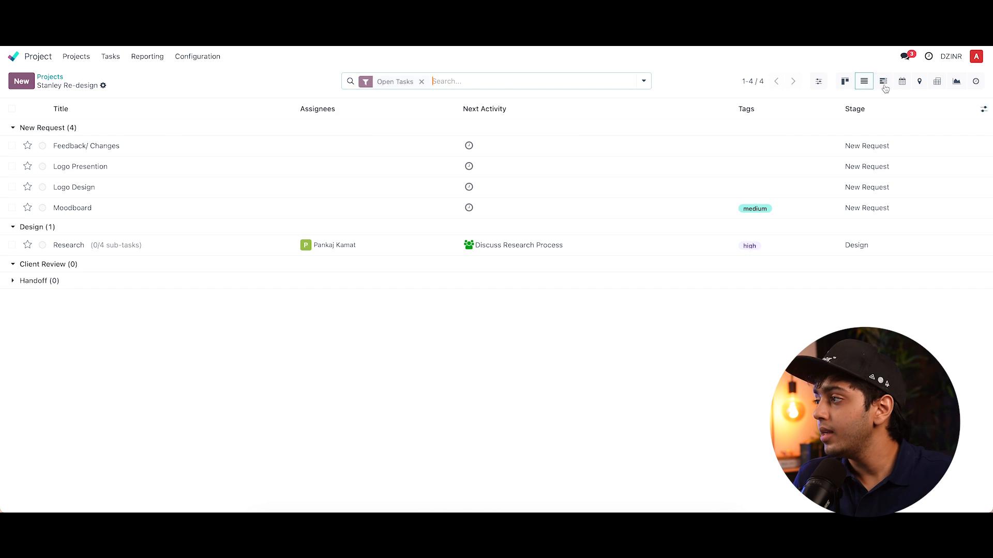
click(883, 81)
click(913, 83)
click(919, 81)
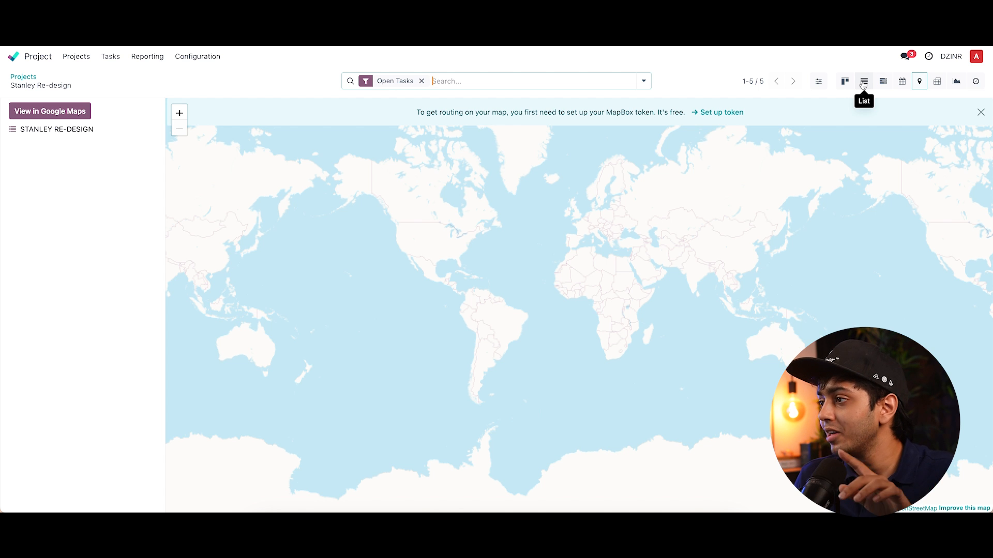
click(862, 83)
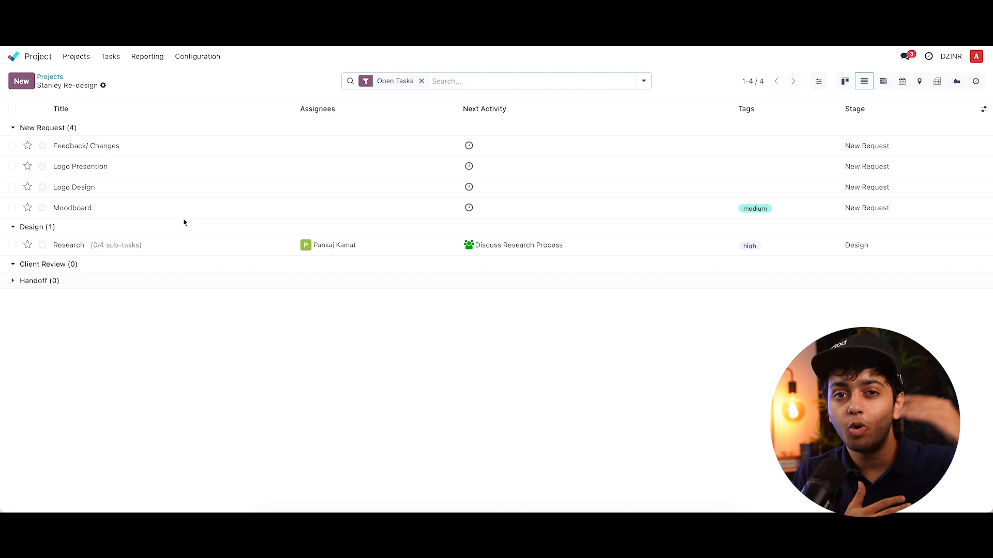
- Collapse and expand the stage groups in the list view and briefly open the Moodboard task
click(15, 223)
click(13, 128)
click(14, 129)
click(14, 130)
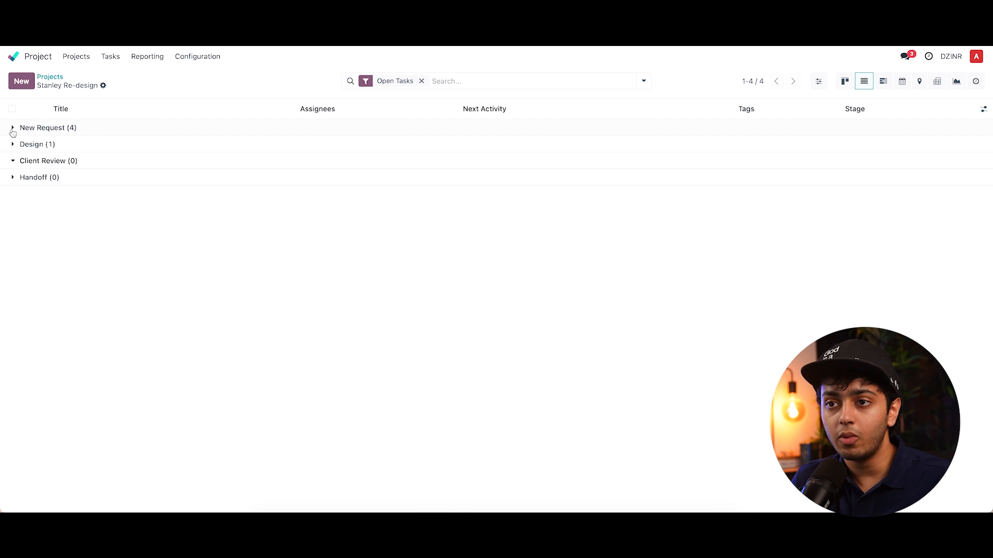
click(12, 128)
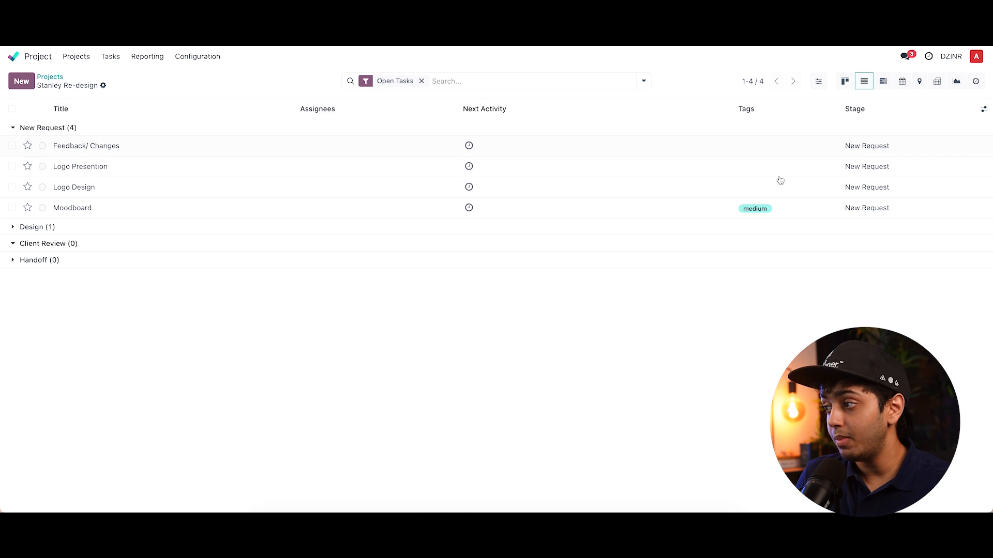
click(755, 211)
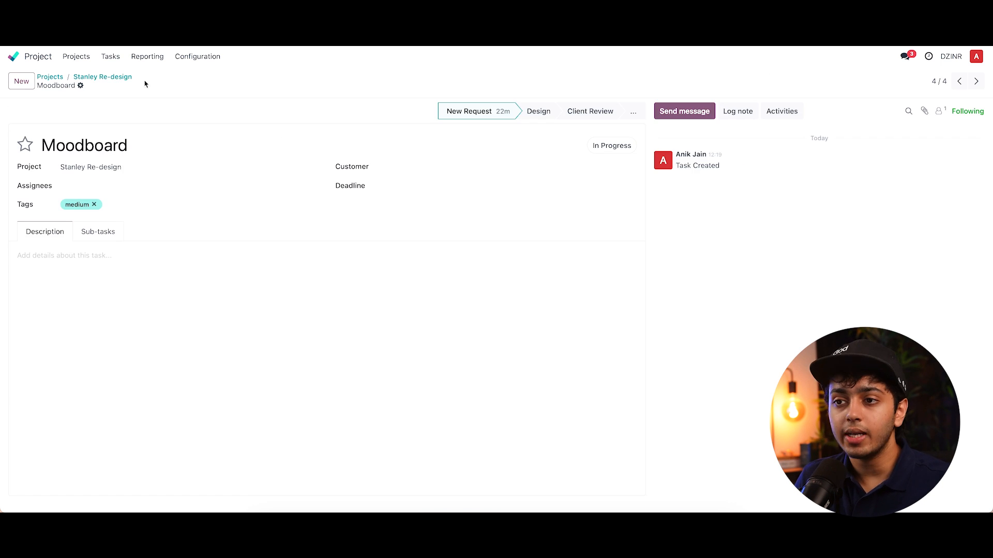
click(100, 77)
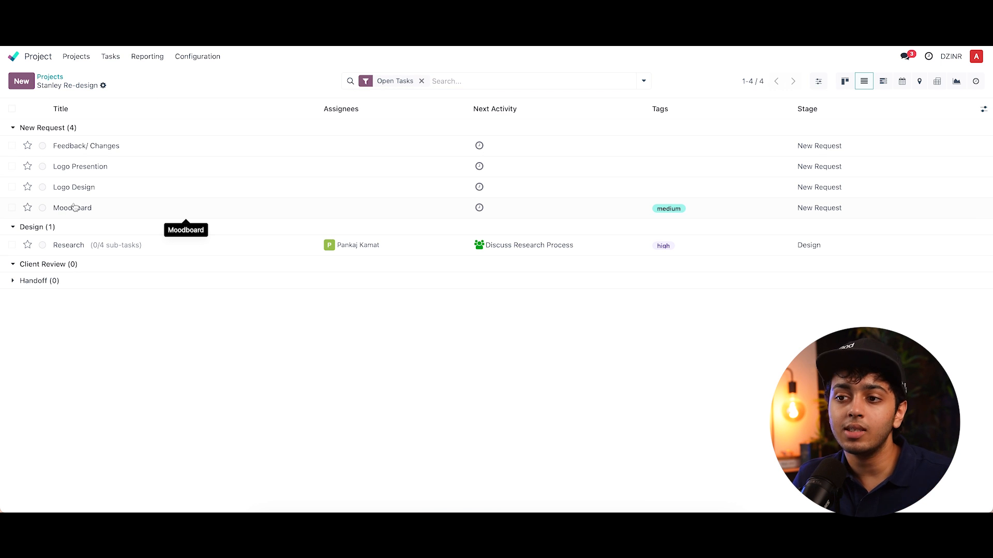
- Set the Moodboard task's status to Approved
click(42, 208)
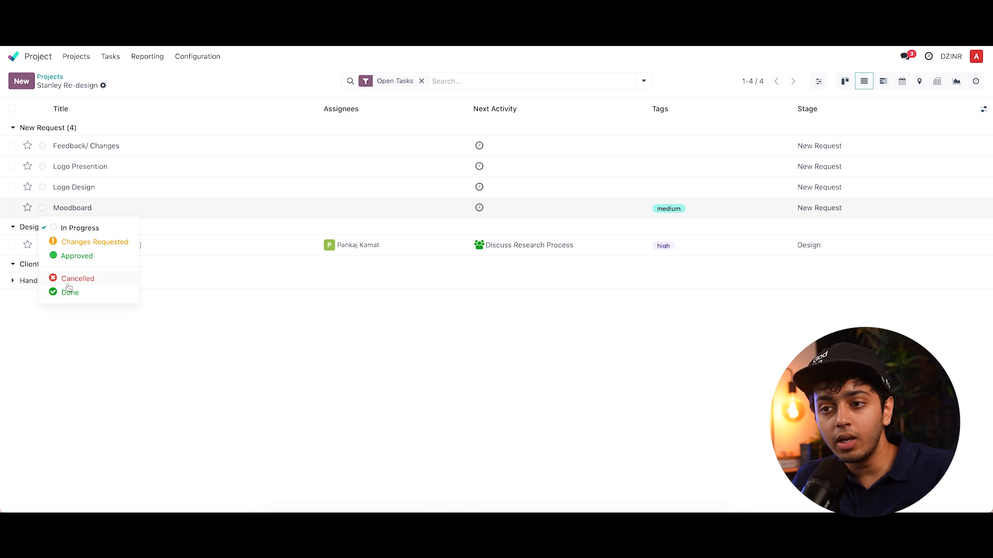
click(74, 259)
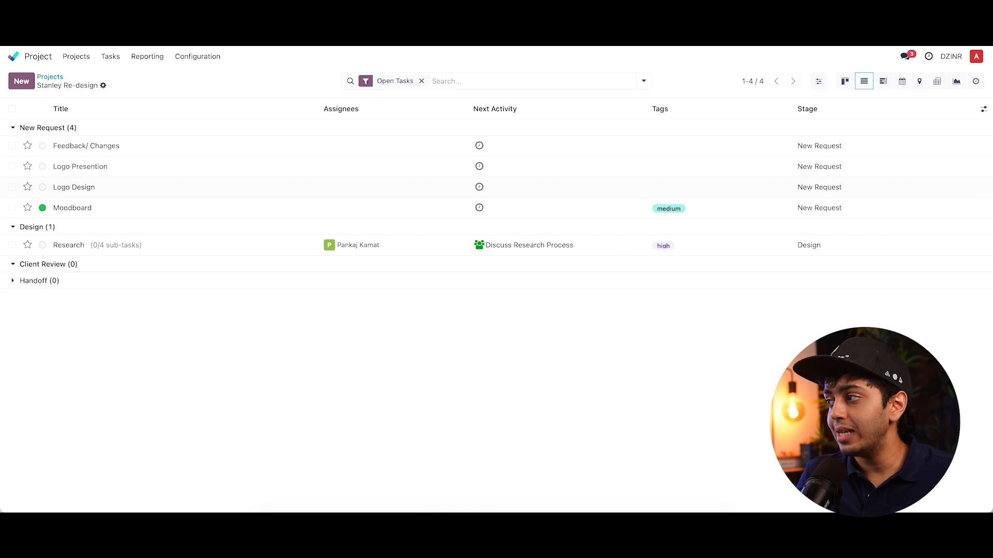
- In the Gantt view, extend the Research task bar so it ends on 13 December
click(883, 82)
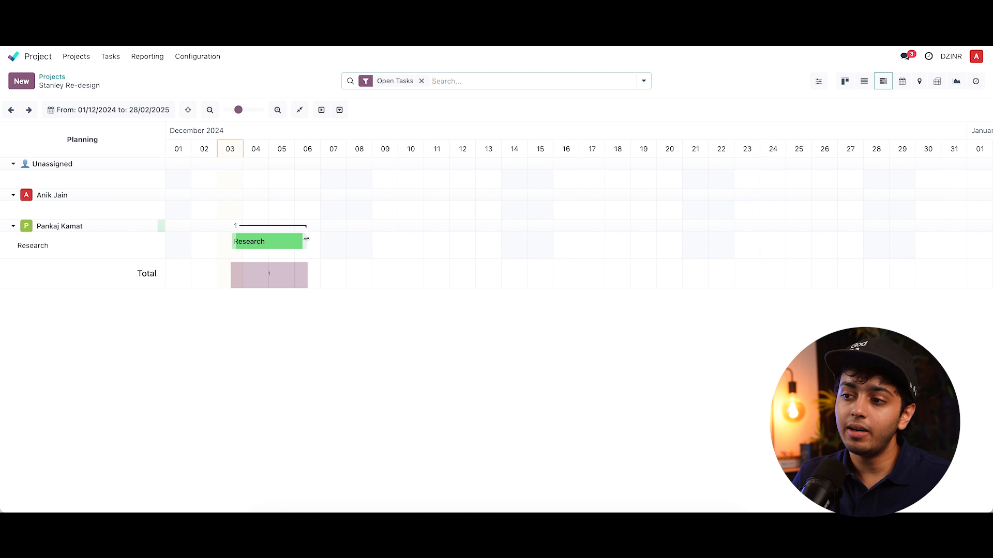
drag(306, 241, 333, 241)
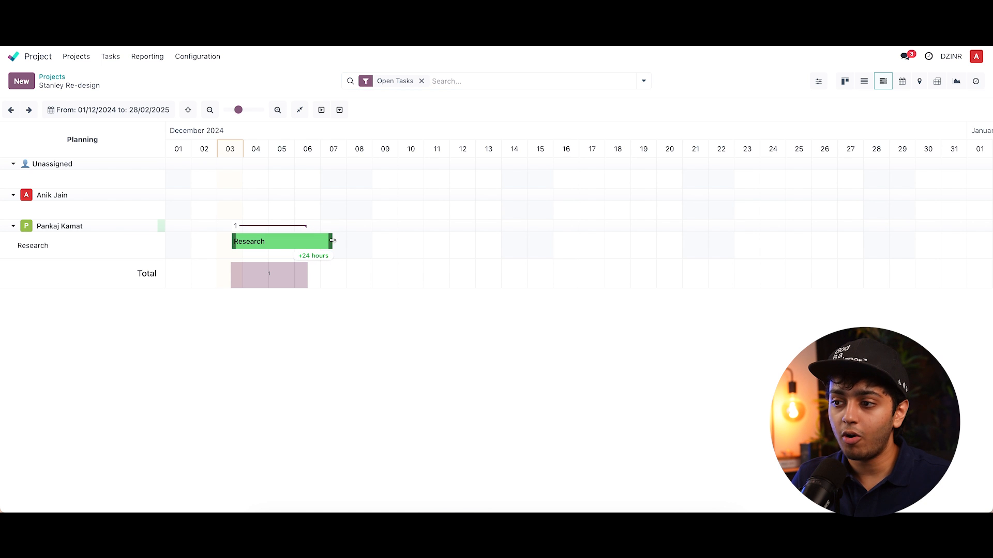
drag(332, 241, 493, 242)
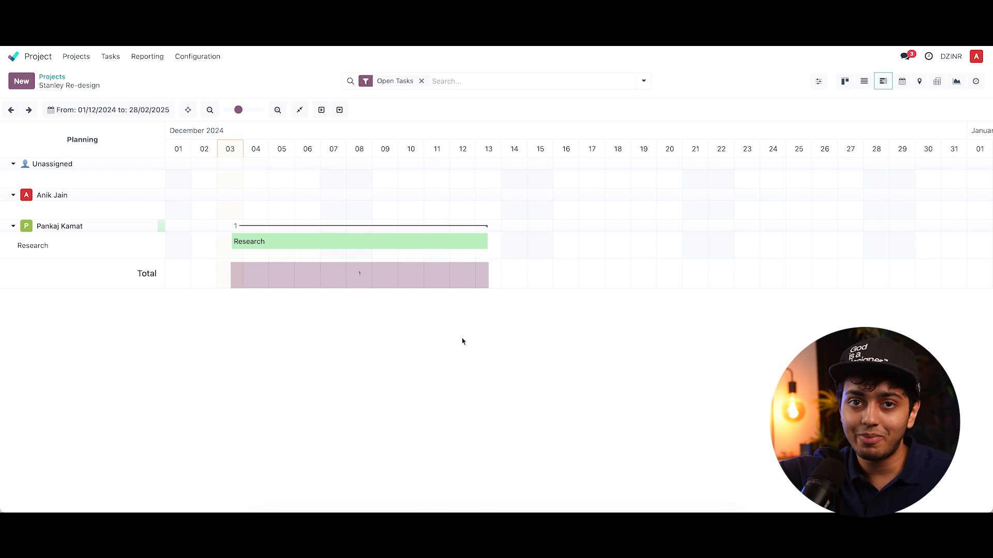
drag(257, 211, 335, 215)
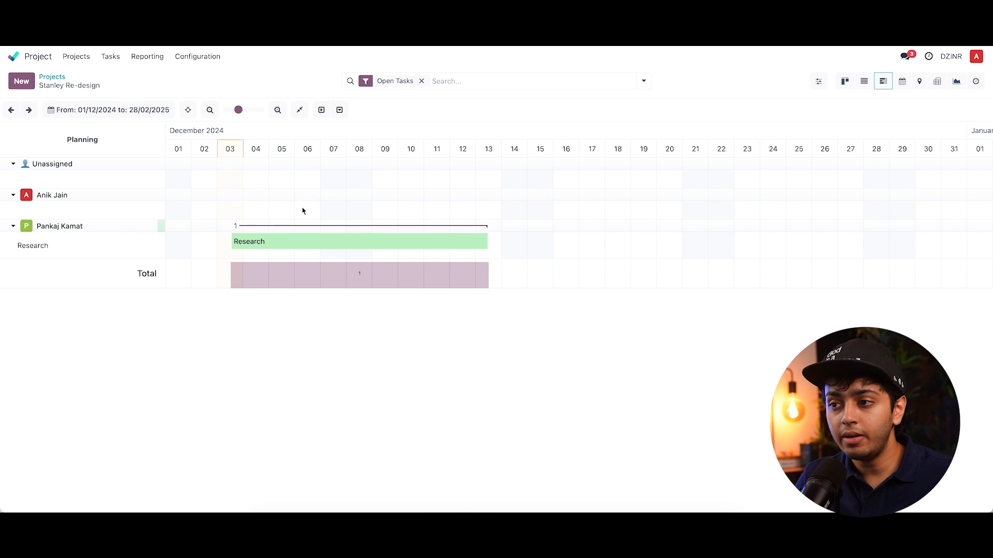
drag(306, 211, 355, 209)
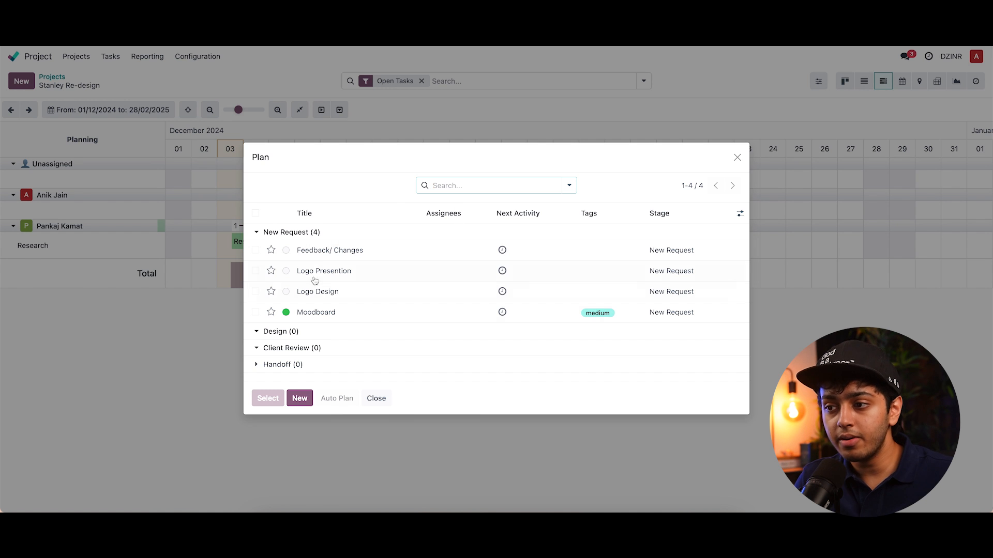
click(437, 257)
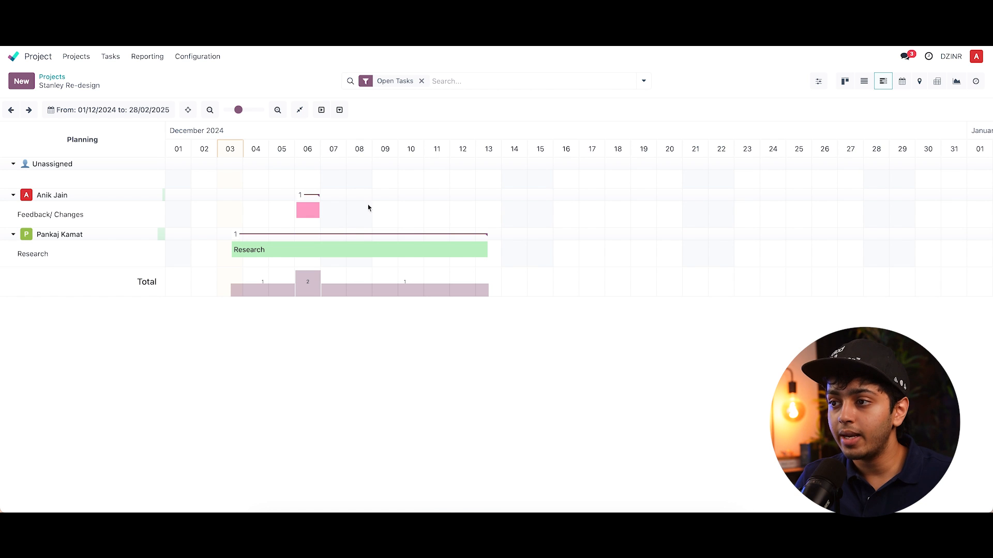
drag(355, 215, 457, 215)
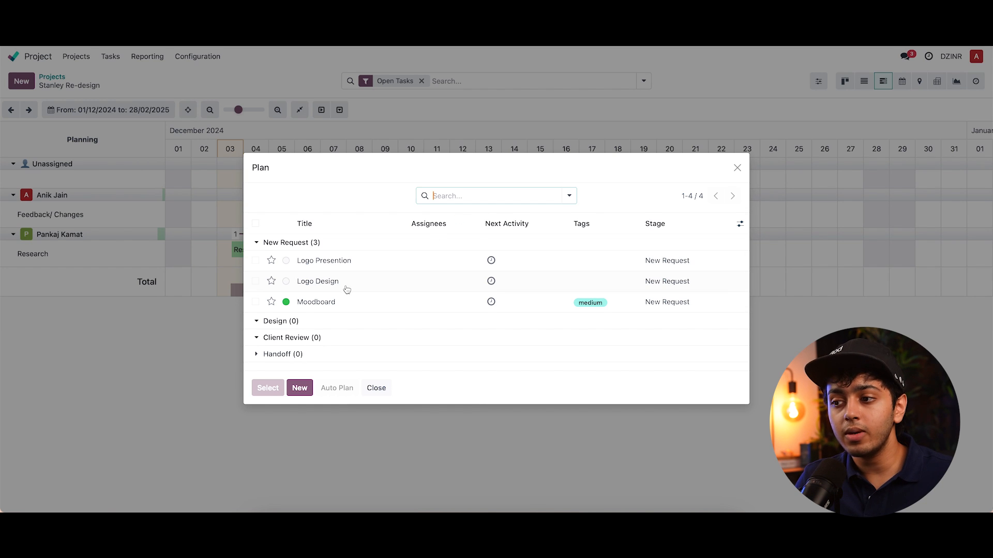
click(392, 283)
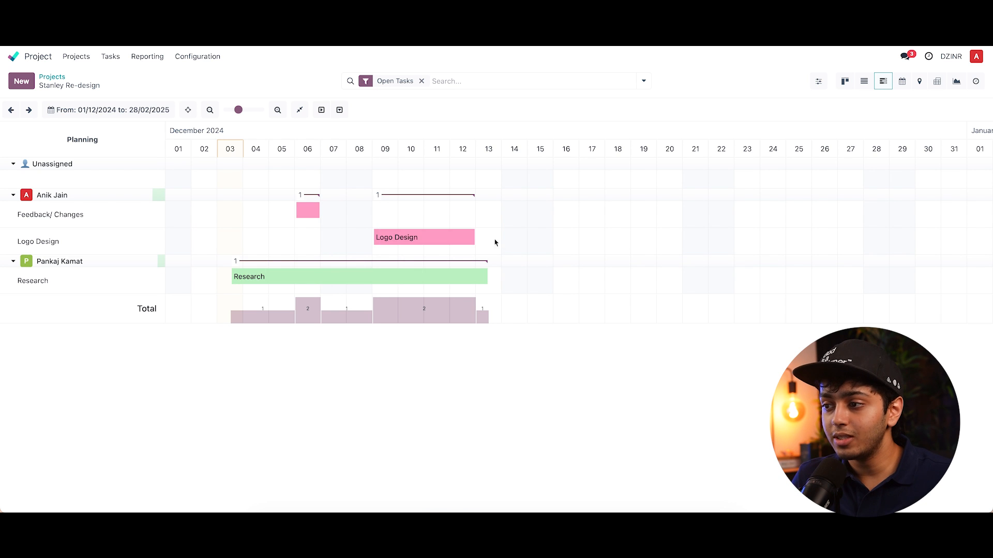
drag(474, 237, 552, 239)
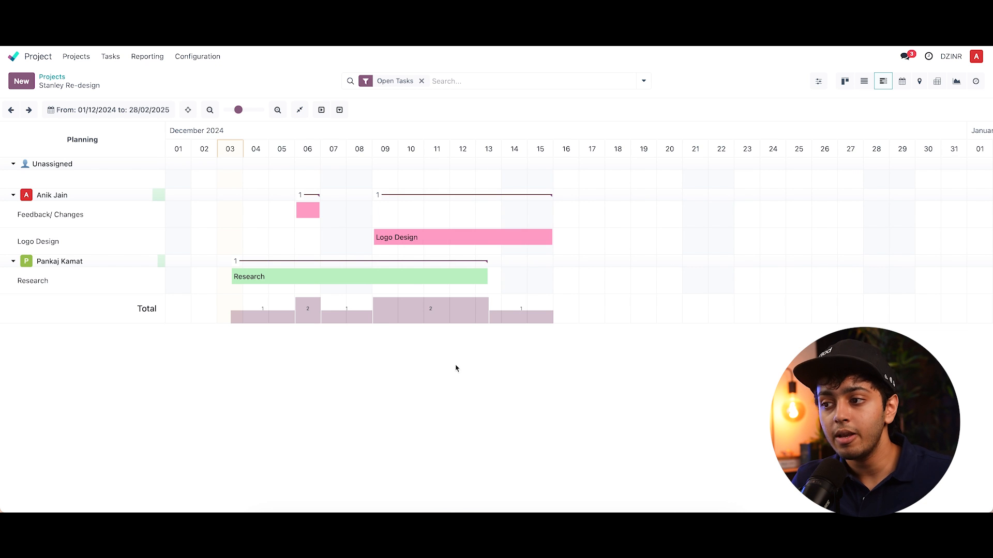